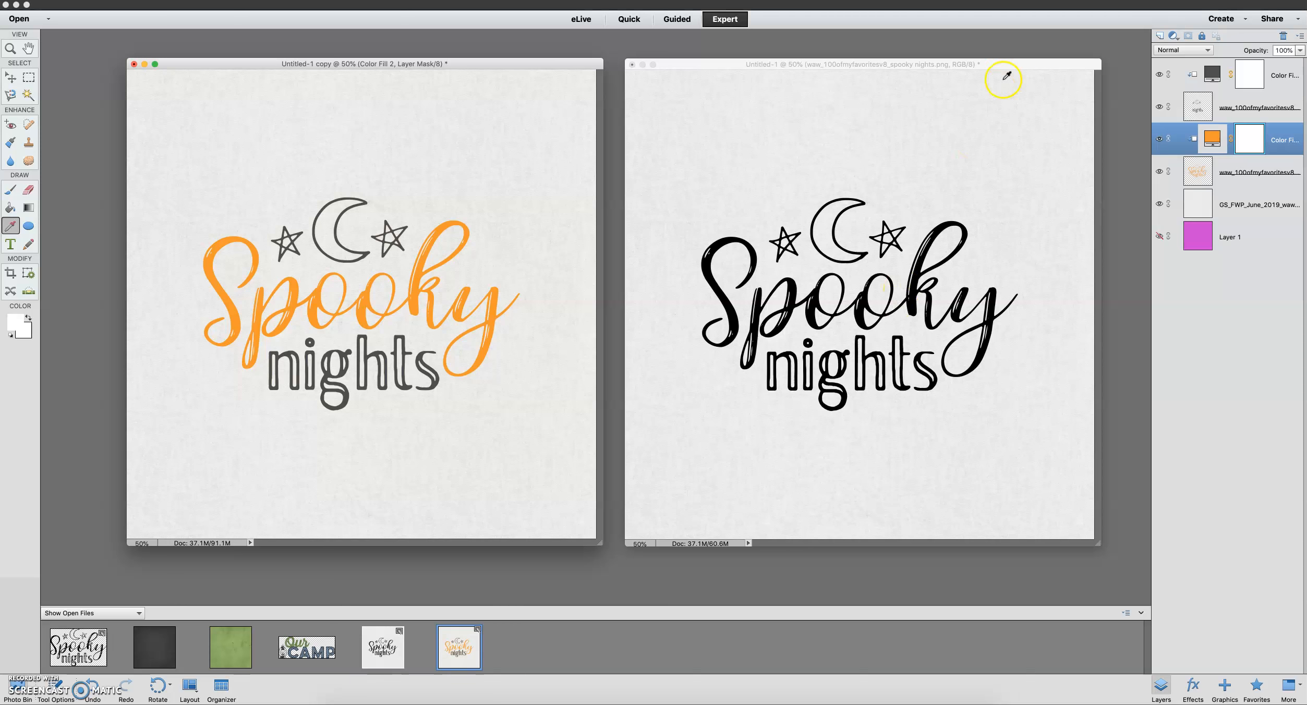
Inspect the Untitled-1 layers by hiding and showing the paper and magenta layers and outlining the word art's pixels
drag(1008, 67, 1005, 63)
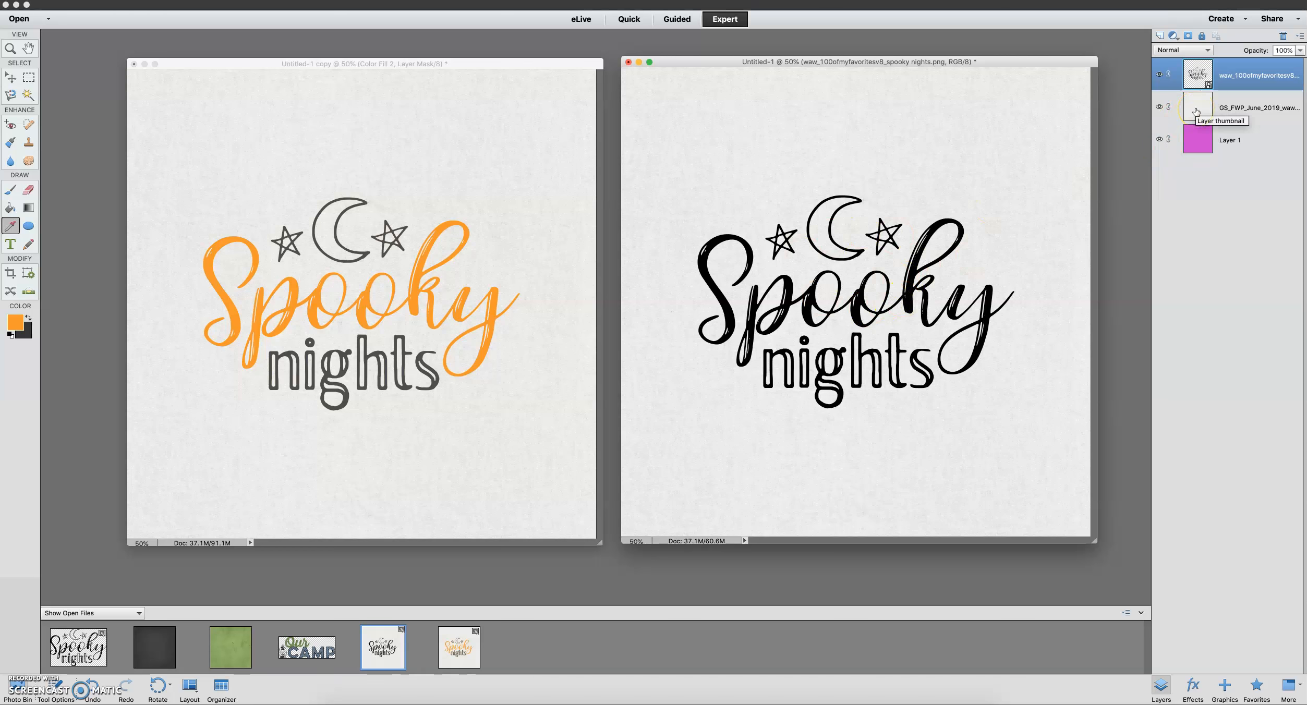
click(1159, 106)
click(1159, 139)
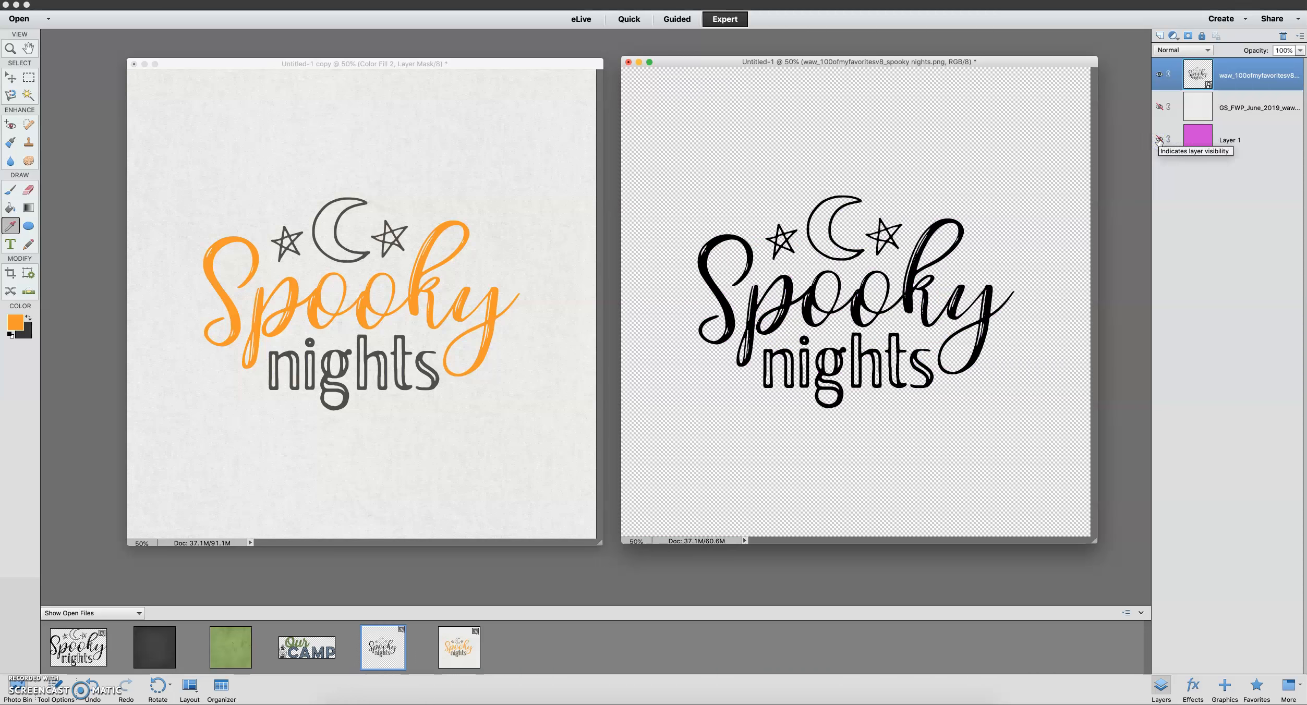
click(1158, 139)
click(1158, 107)
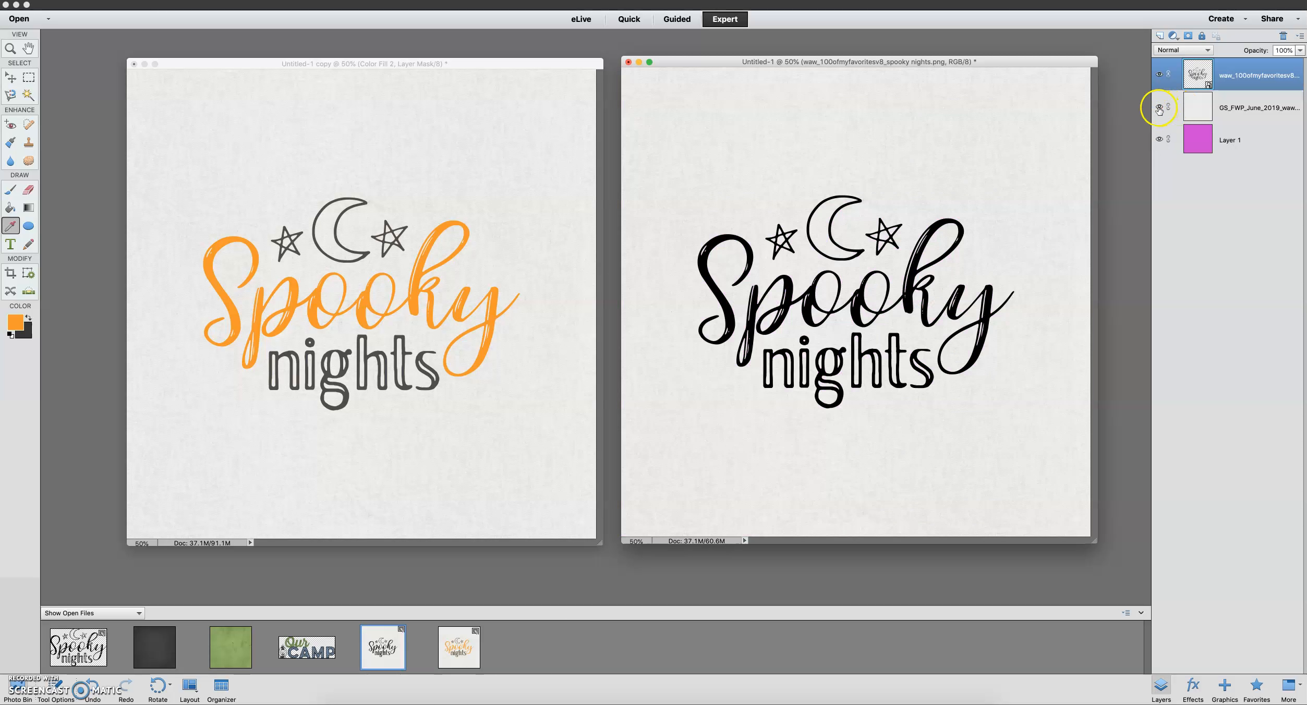
click(1158, 107)
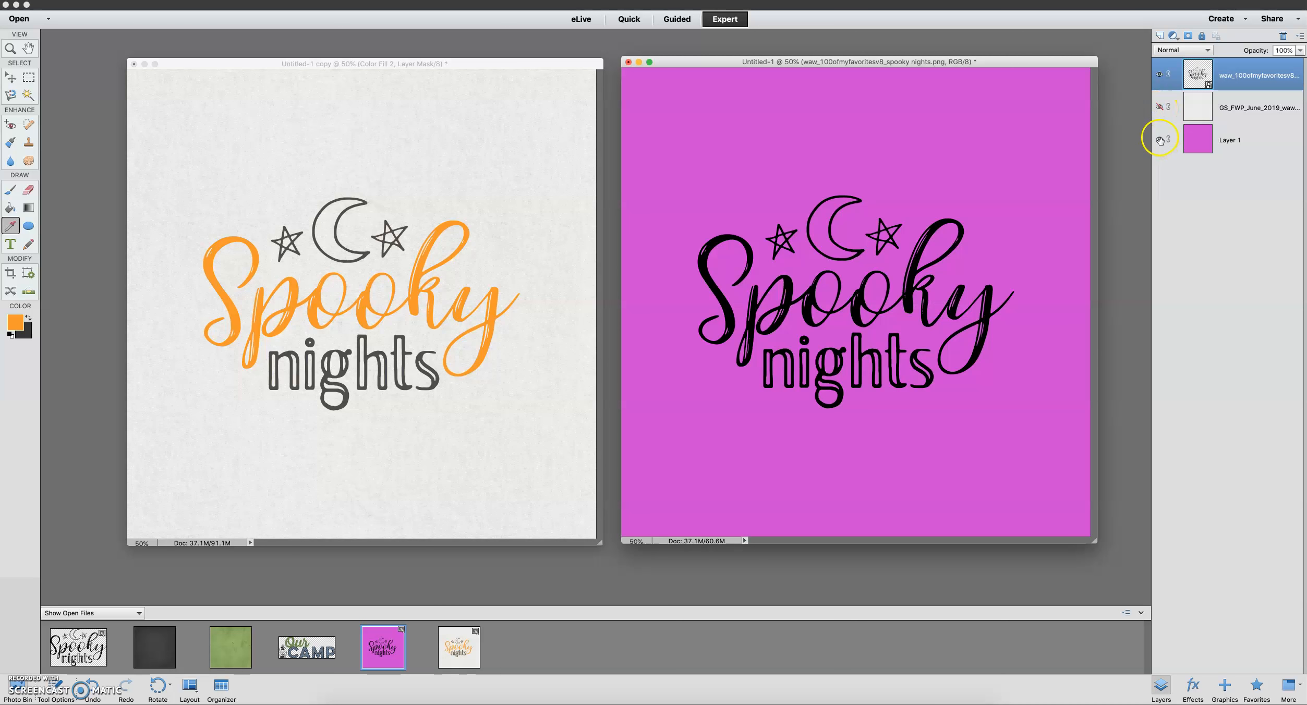
super+click(1198, 81)
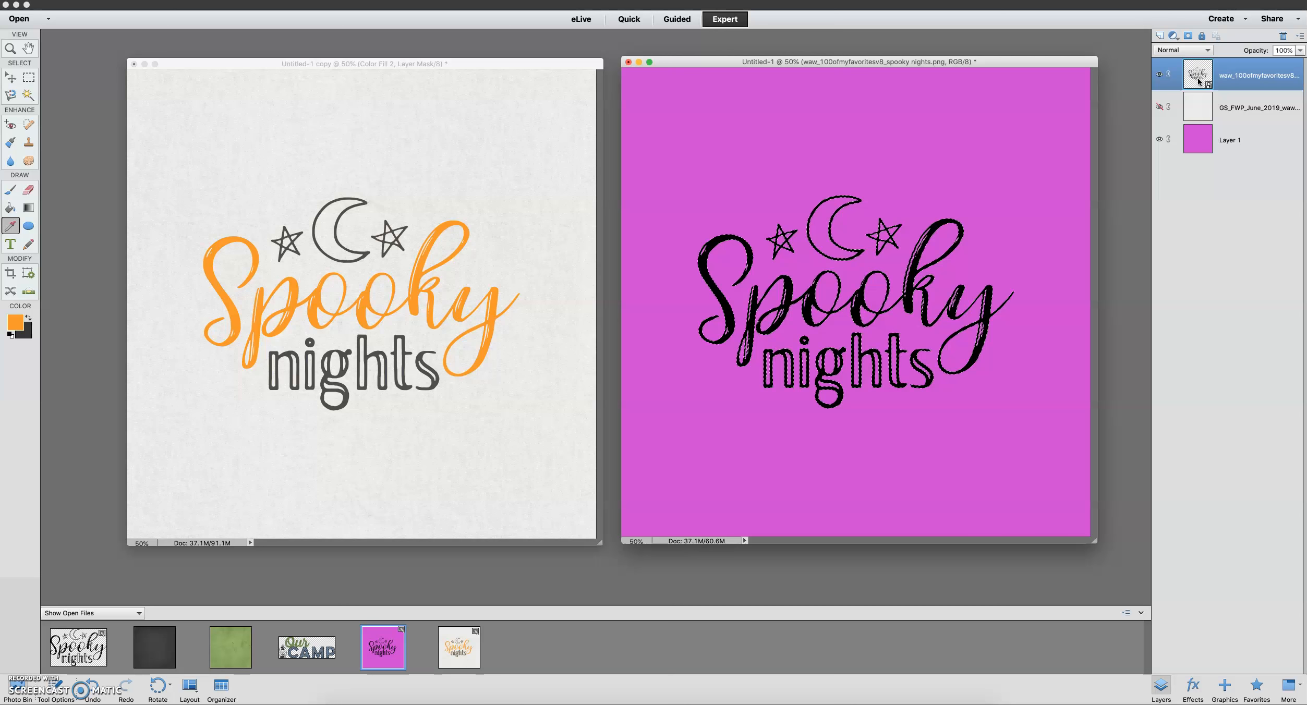
key(super+d)
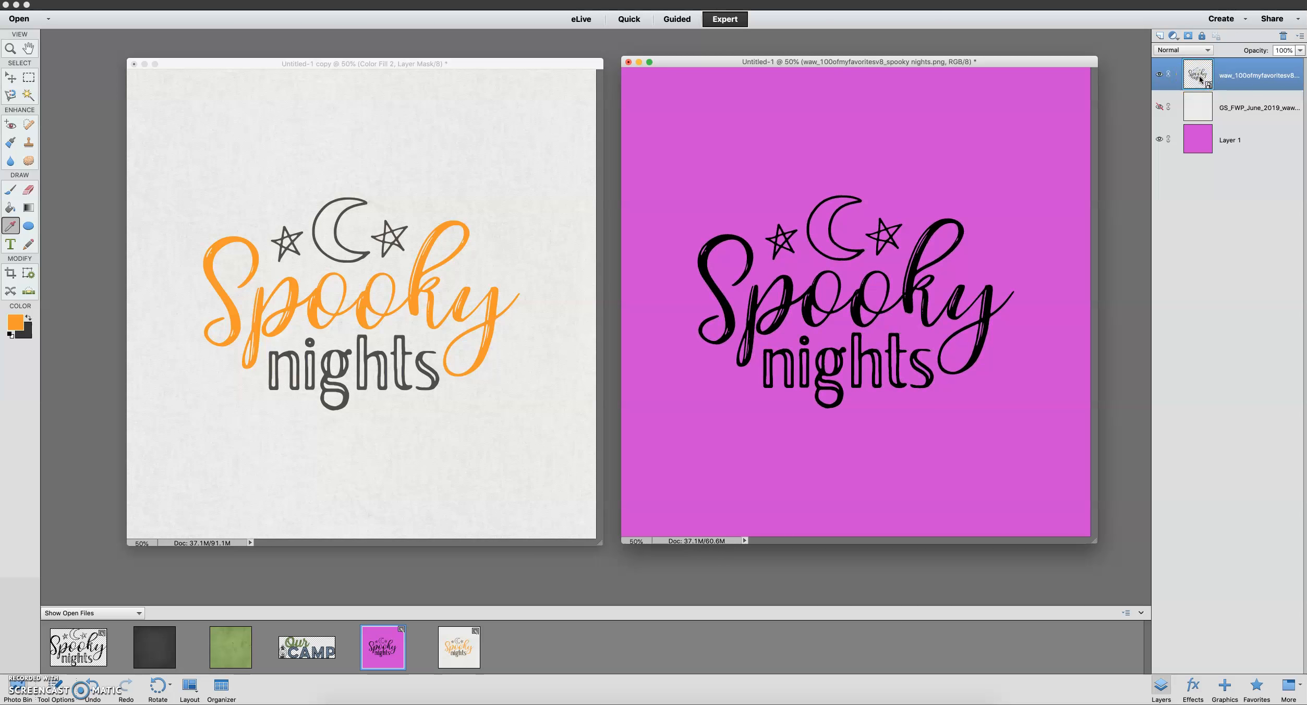
click(1158, 107)
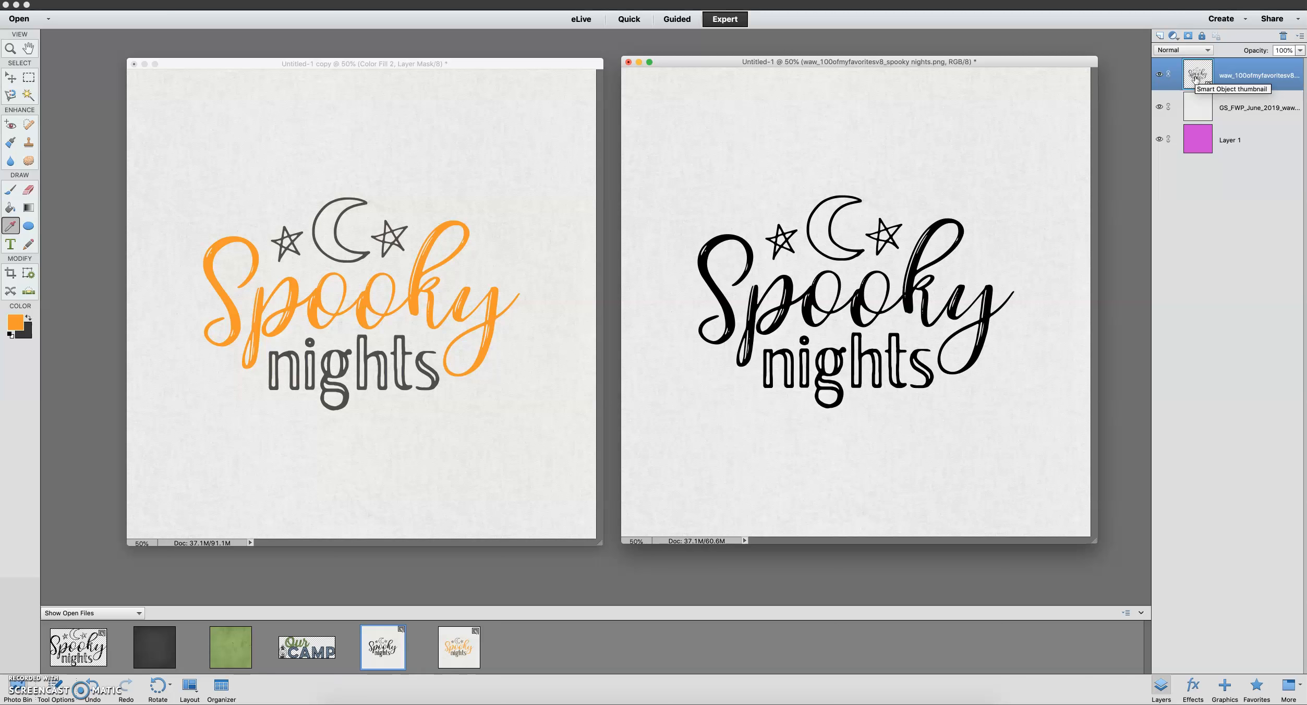
Duplicate the Spooky nights word art layer and clip an orange f79913 solid color fill to the upper copy
key(super+j)
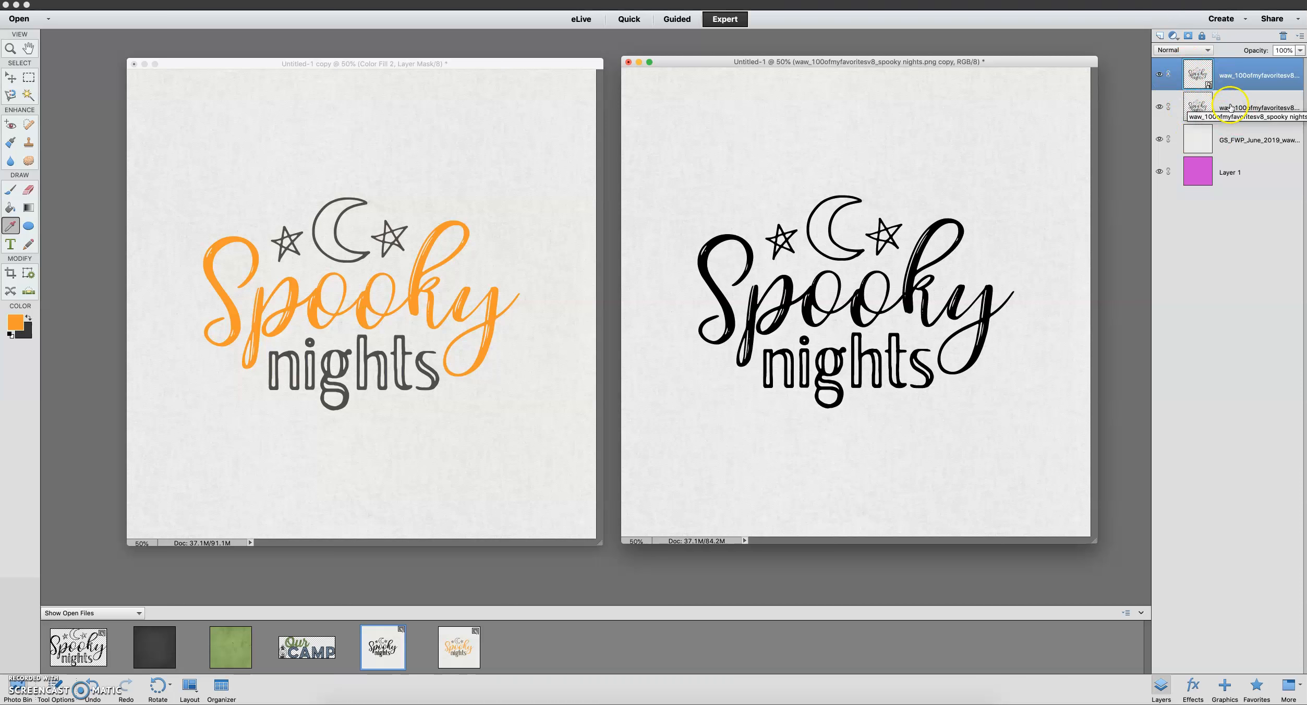
drag(1230, 107, 1191, 73)
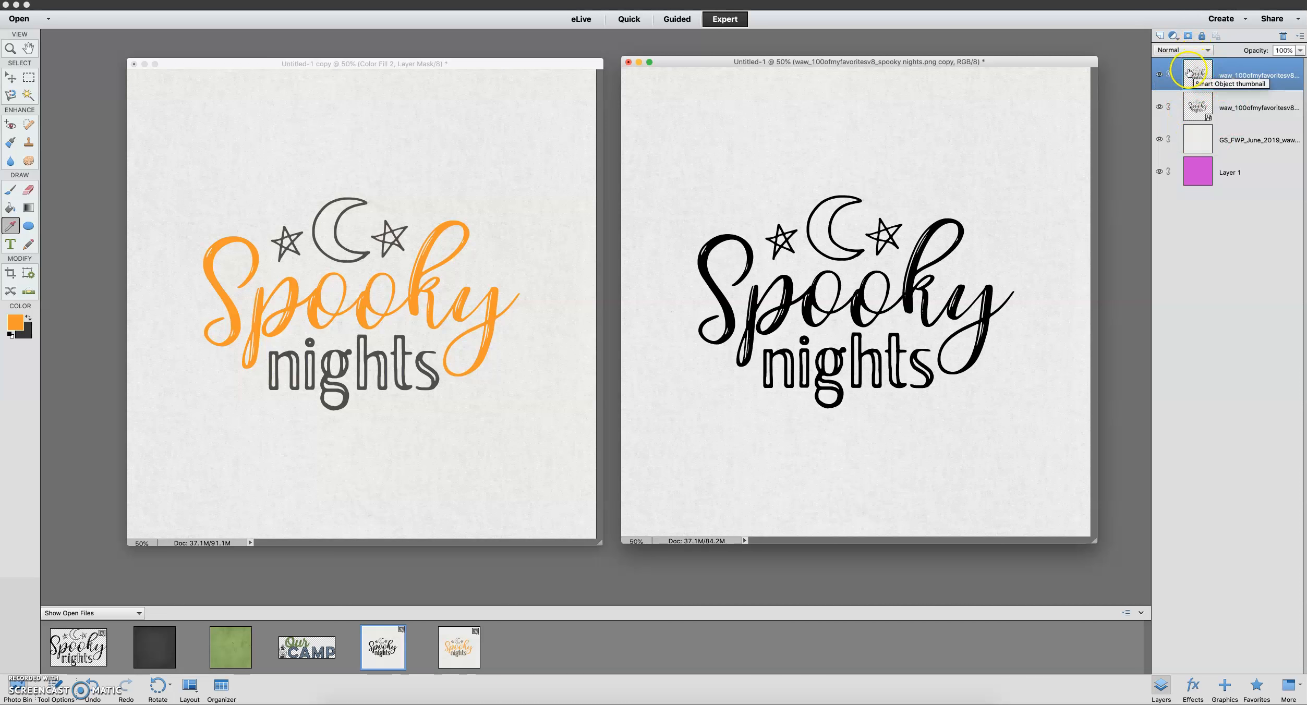
click(1173, 37)
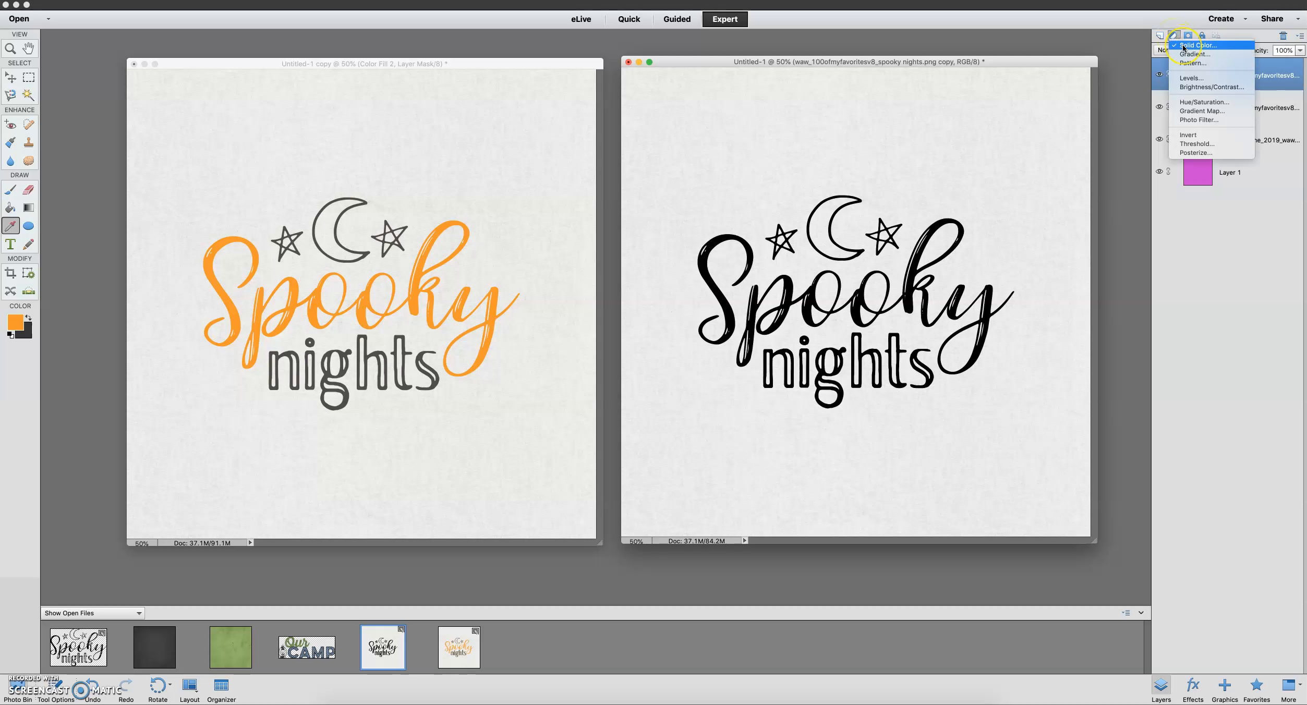
click(1175, 46)
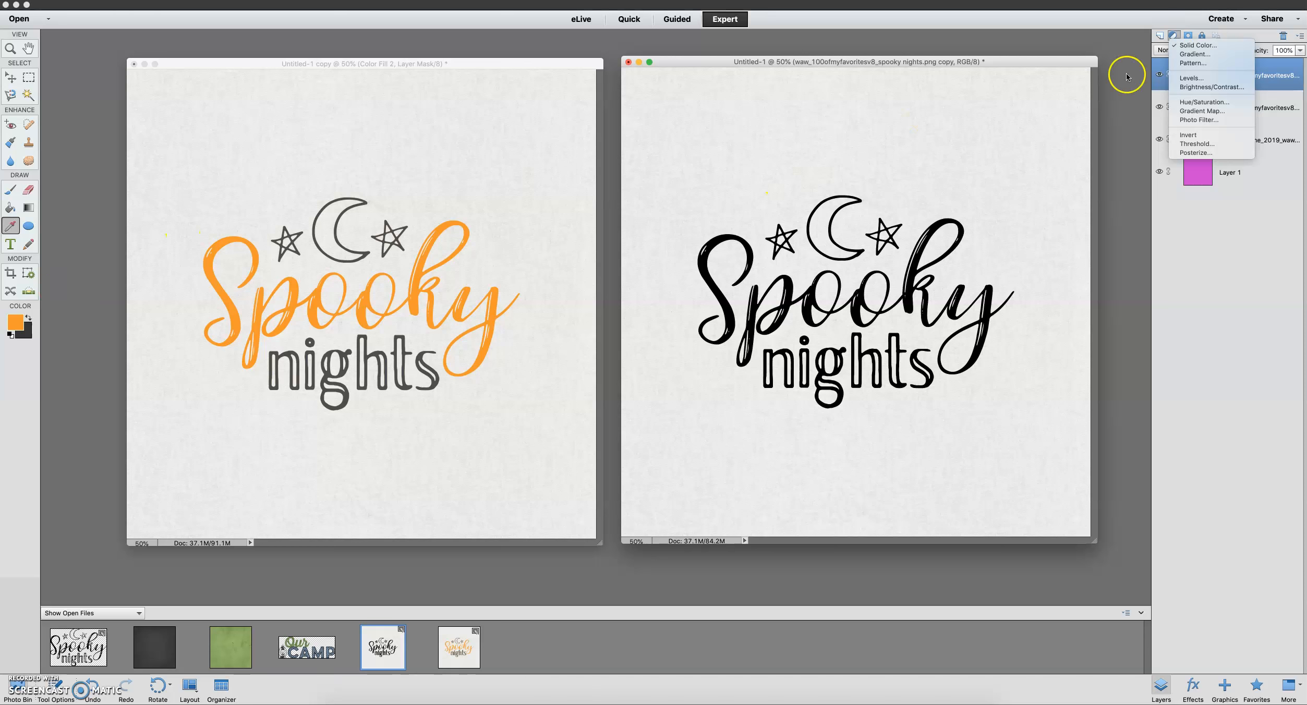
click(1190, 46)
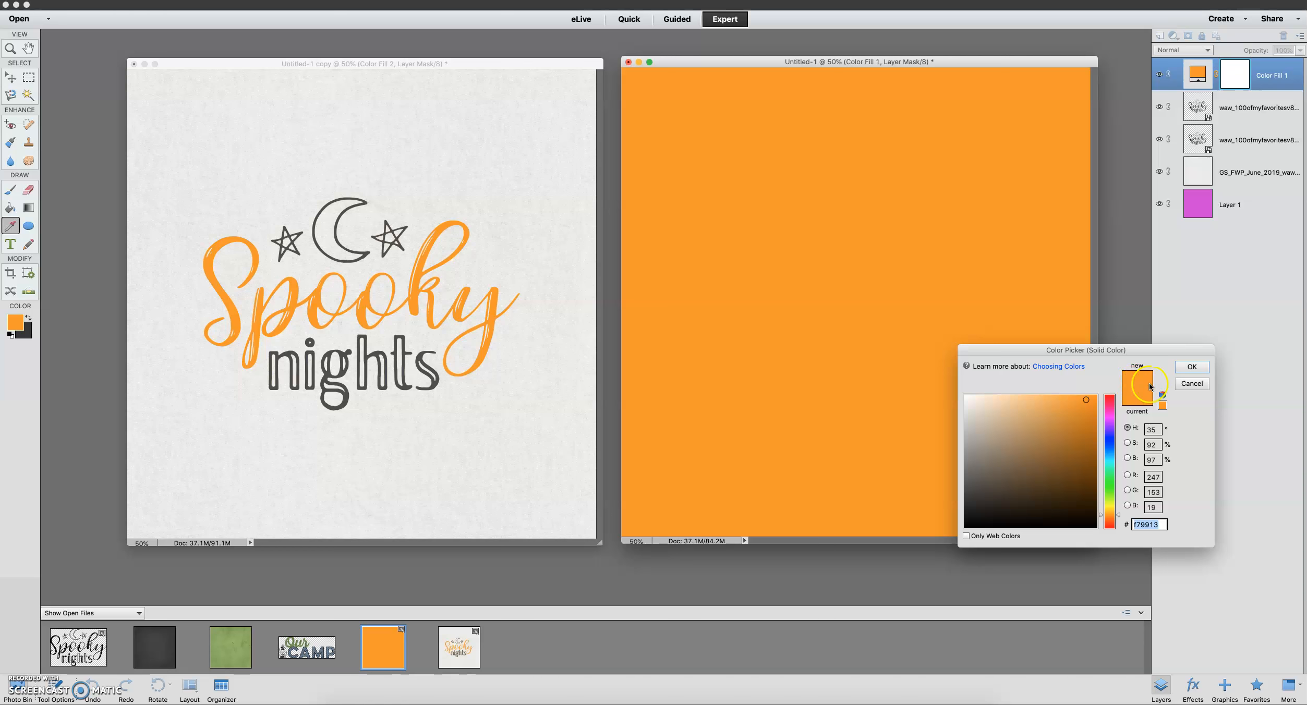
click(1192, 367)
click(1193, 367)
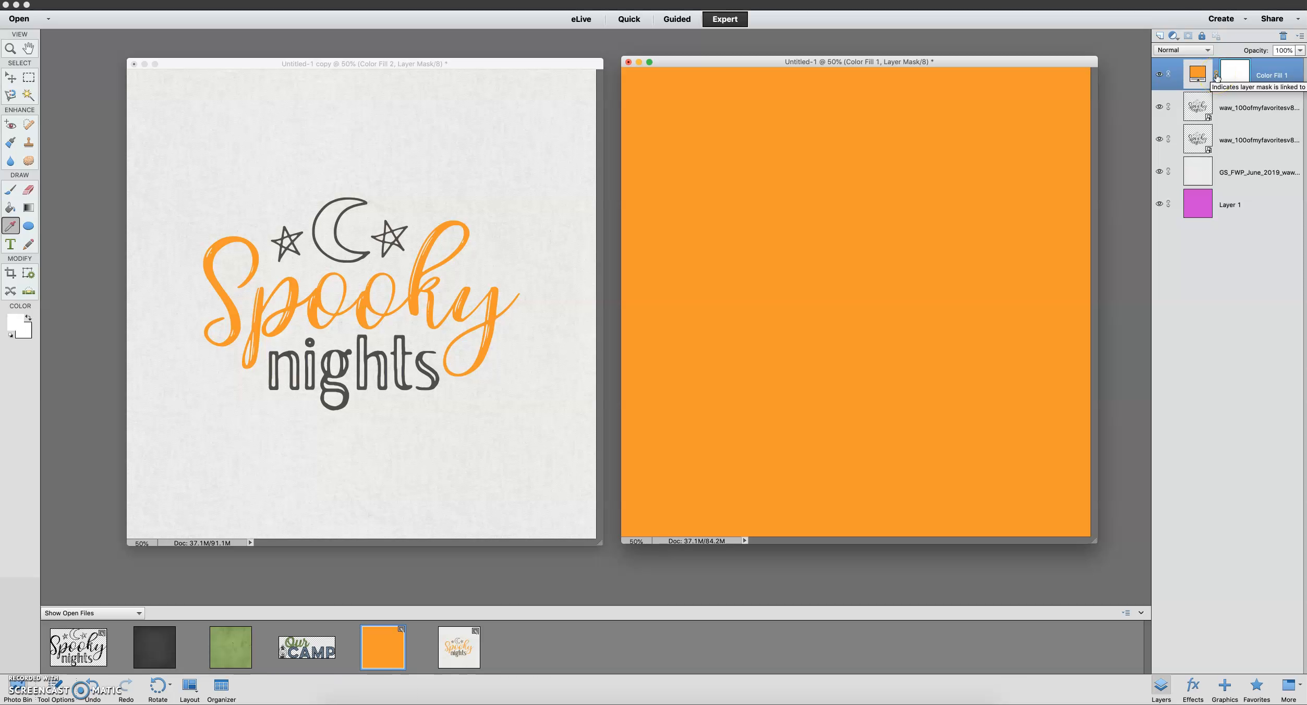
key(super+g)
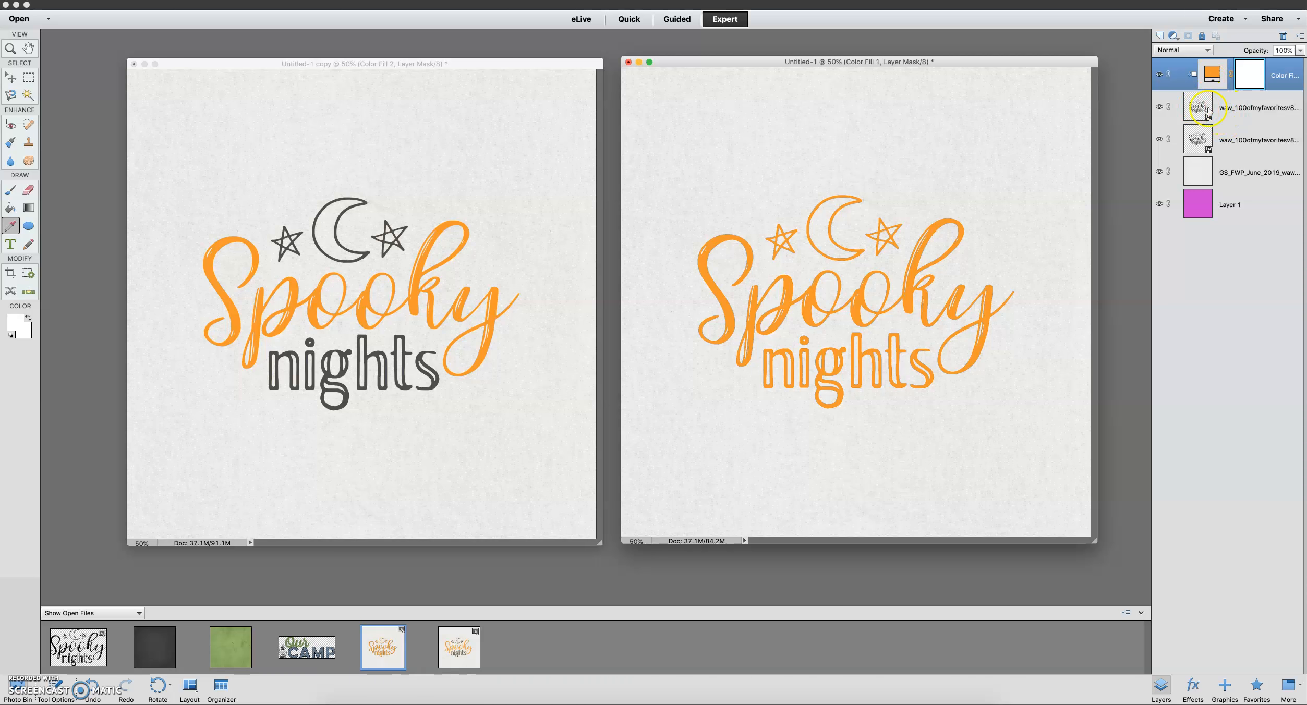
Try darker and lighter orange shades for the clipped color fill, finishing with f79913
double_click(1211, 76)
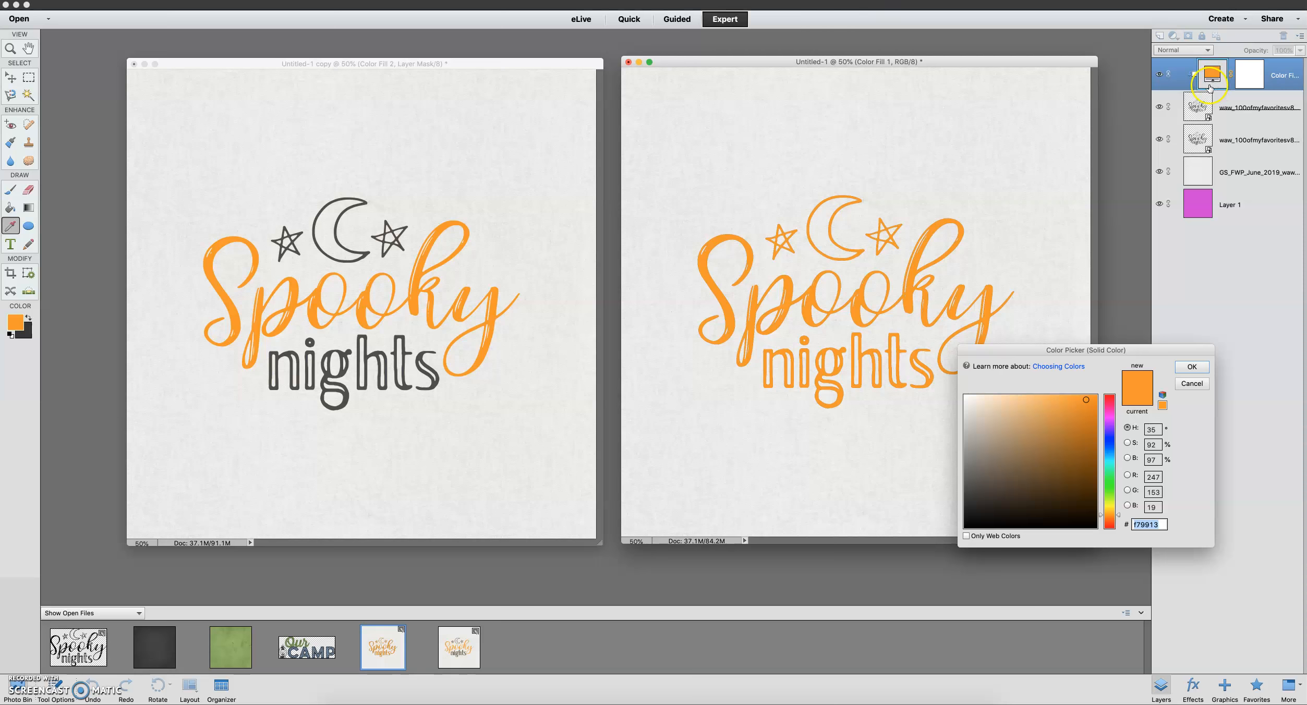
click(1031, 451)
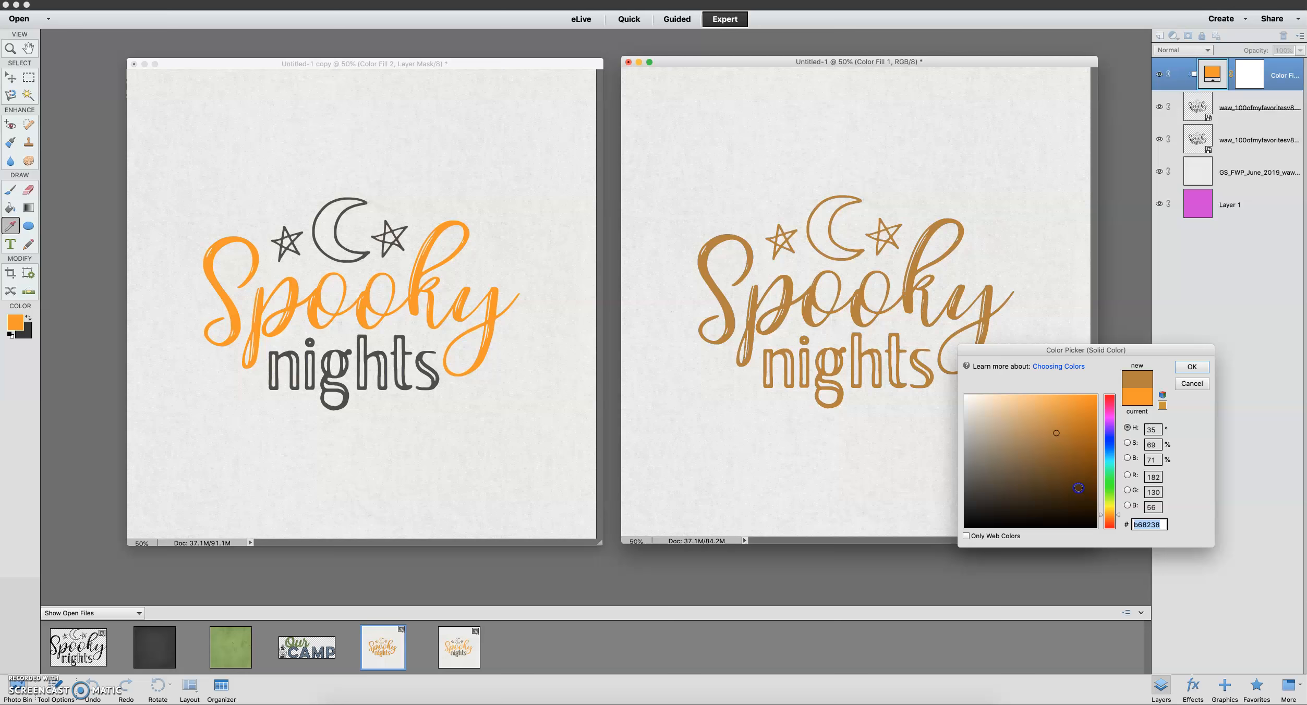
click(1077, 488)
mouse_move(1078, 487)
mouse_down()
mouse_move(1020, 412)
mouse_move(1062, 406)
mouse_up()
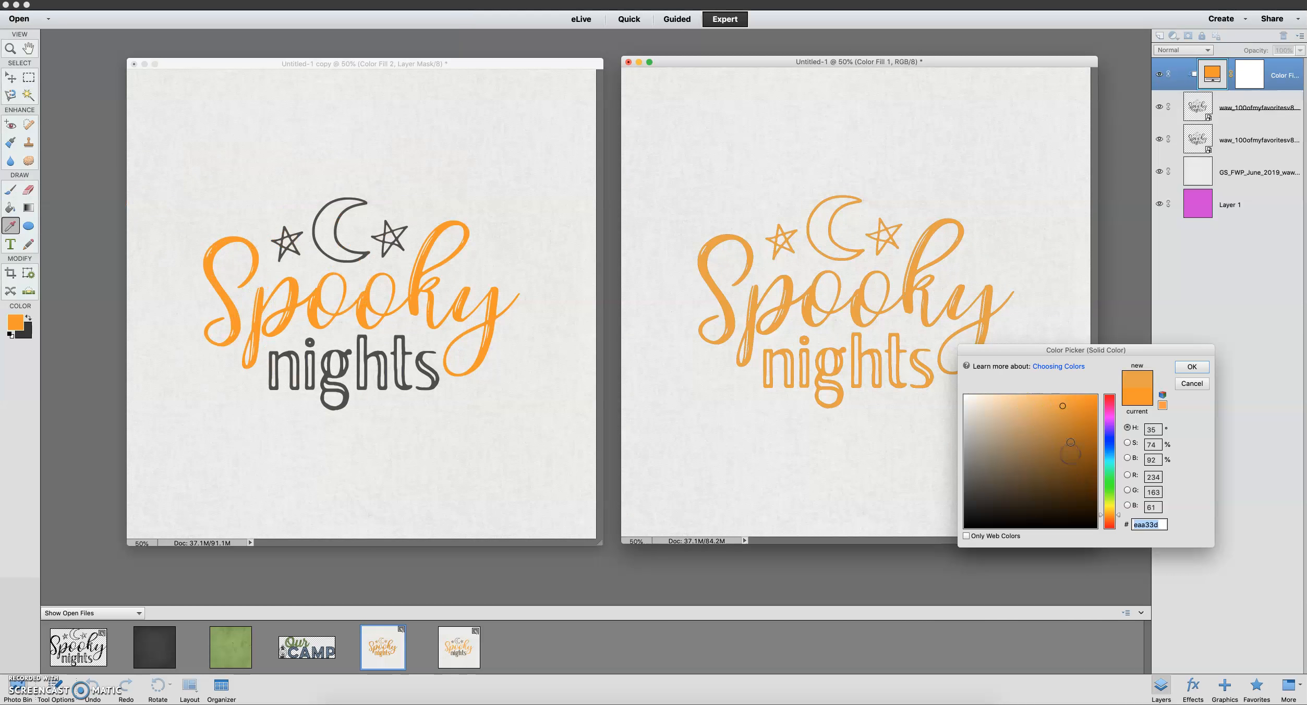
click(1084, 406)
click(1092, 397)
click(1085, 399)
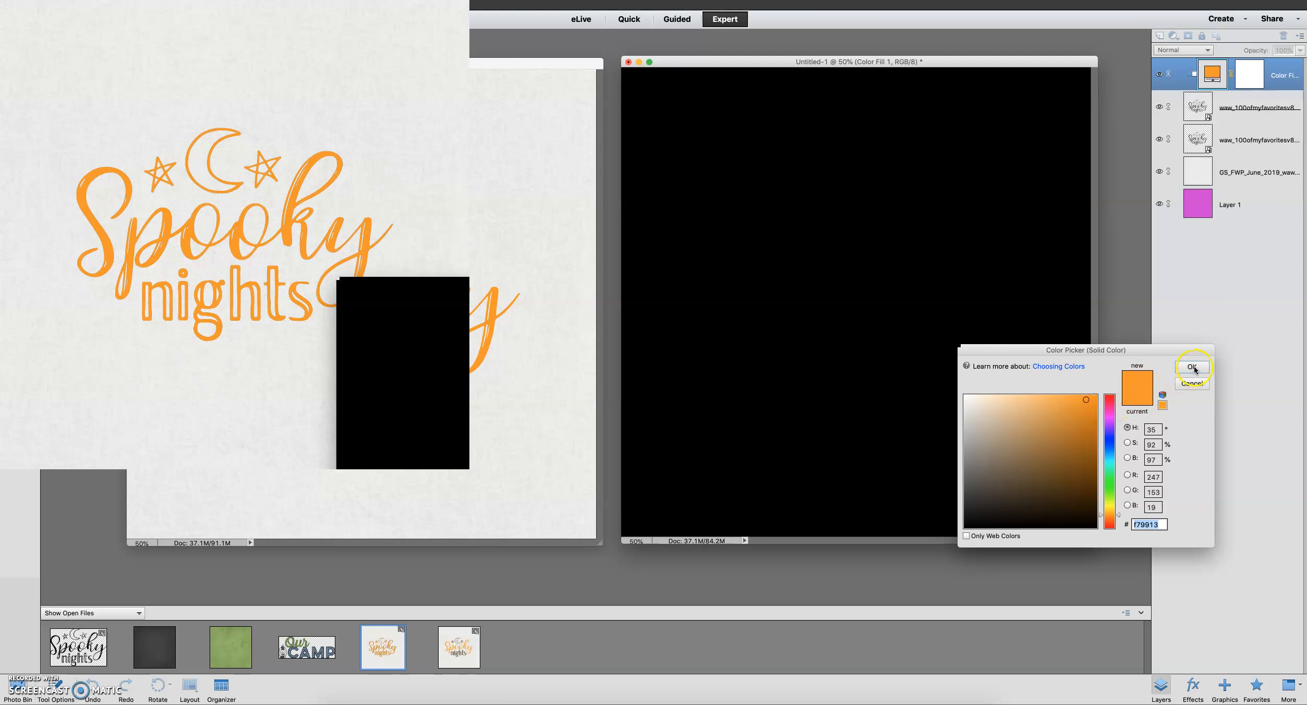
click(1193, 367)
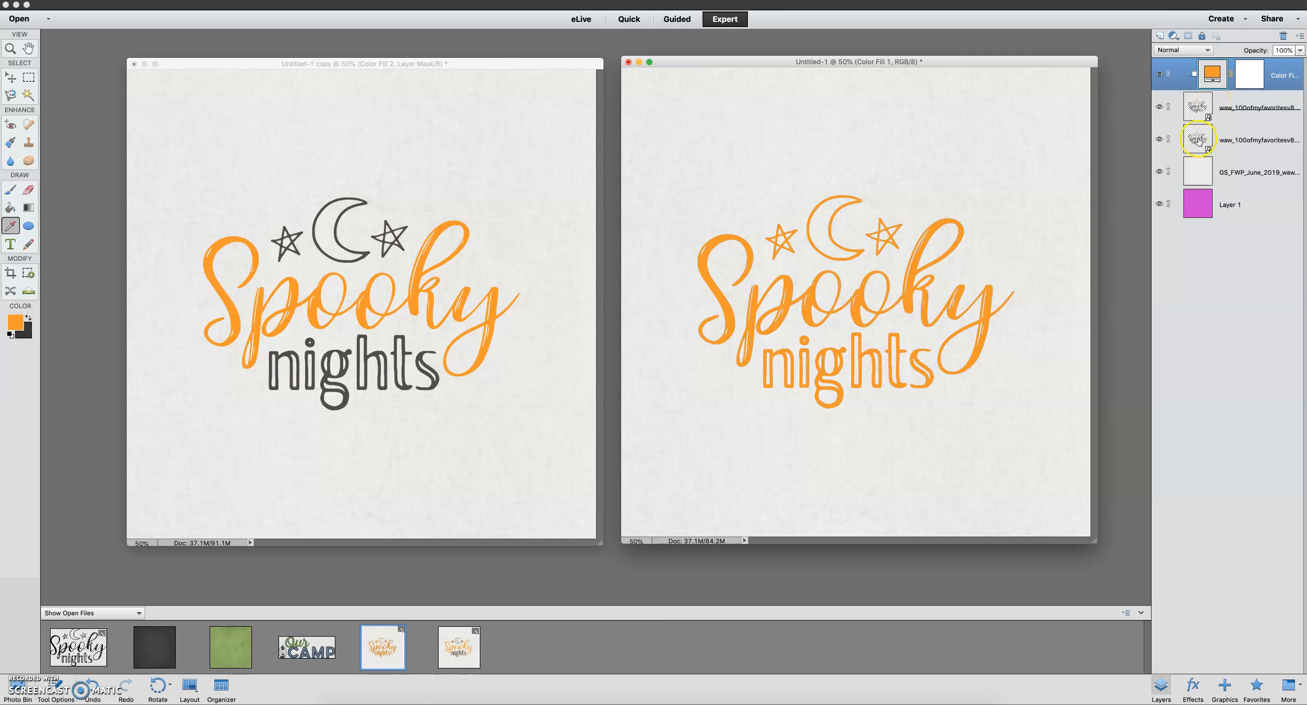
Move the uncolored word art layer above the orange color fill to the top of the layer stack
drag(1199, 141, 1198, 66)
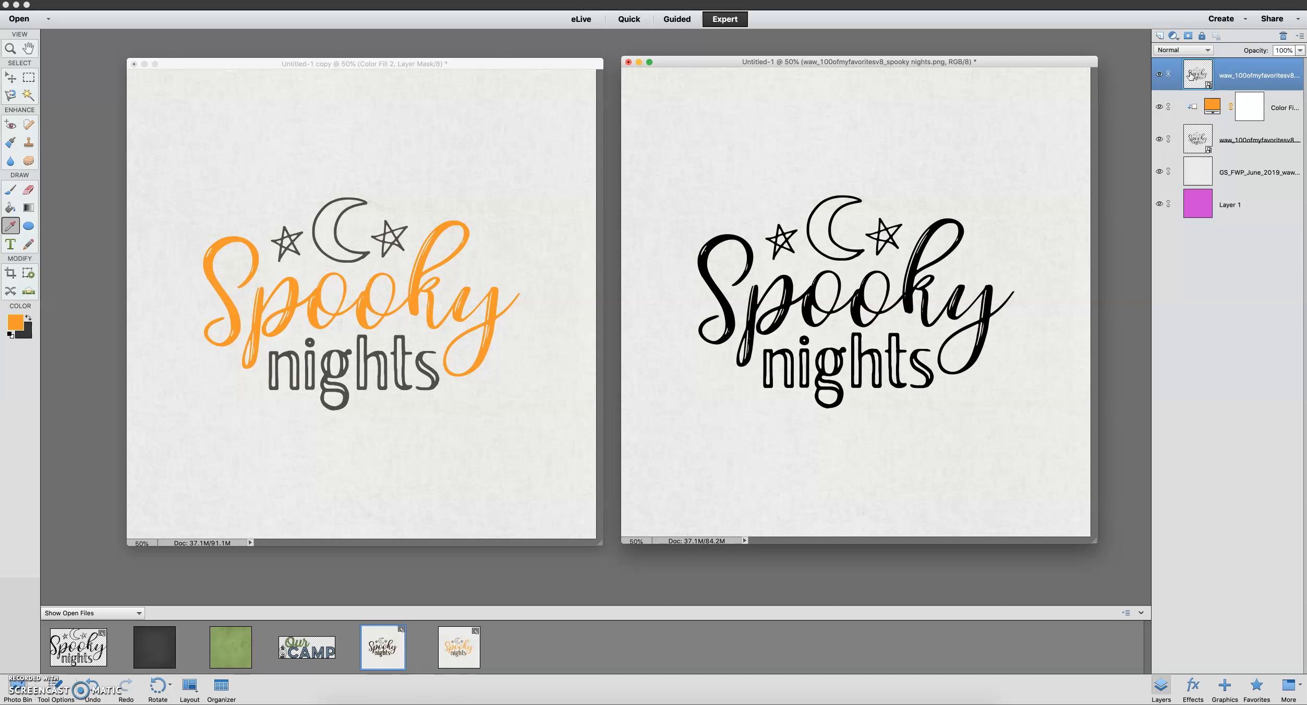
click(1200, 73)
click(1218, 80)
Make dark gray the foreground color and clip a 373737 solid color fill to the top word art layer
click(1173, 37)
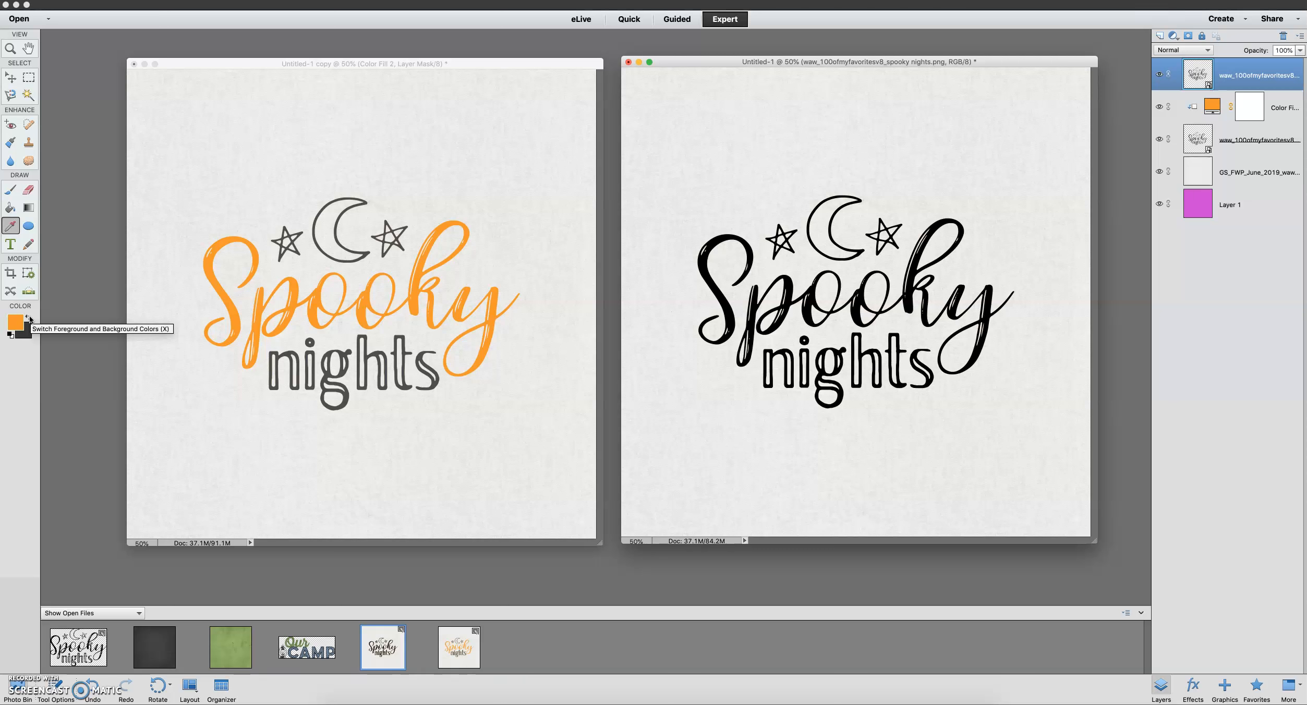
click(29, 319)
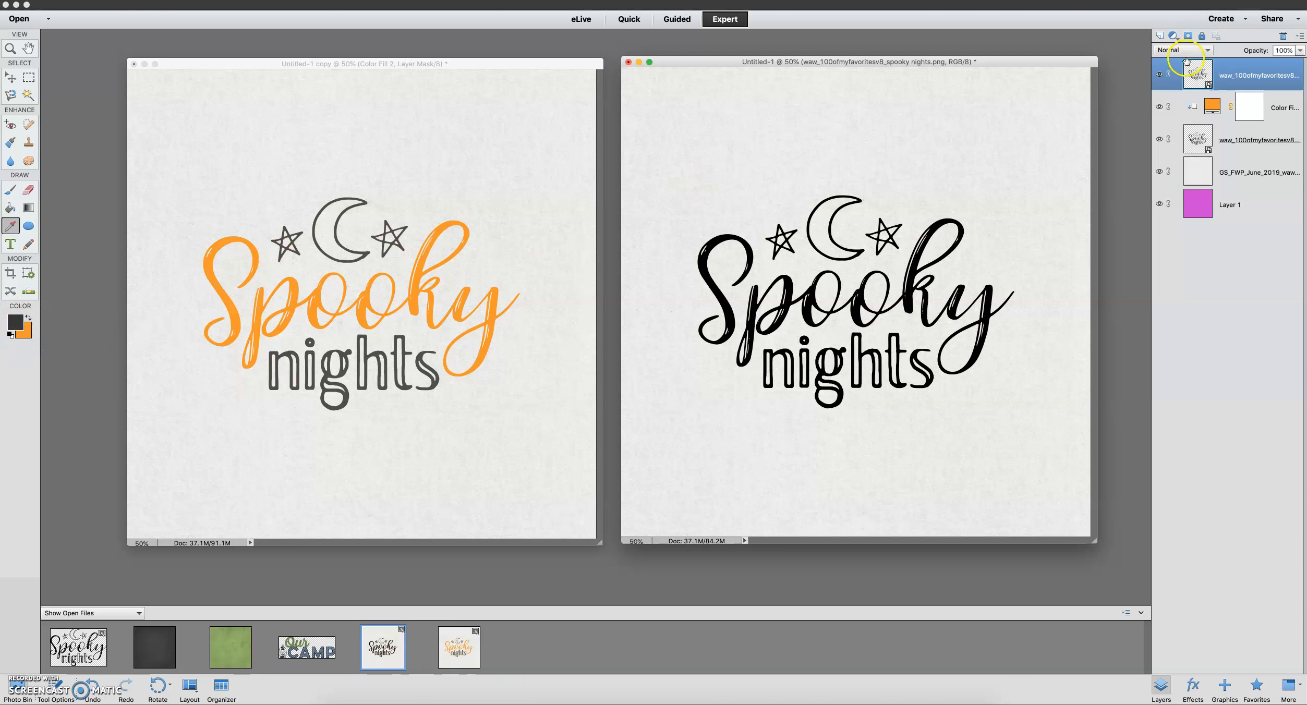
click(1173, 36)
click(1187, 64)
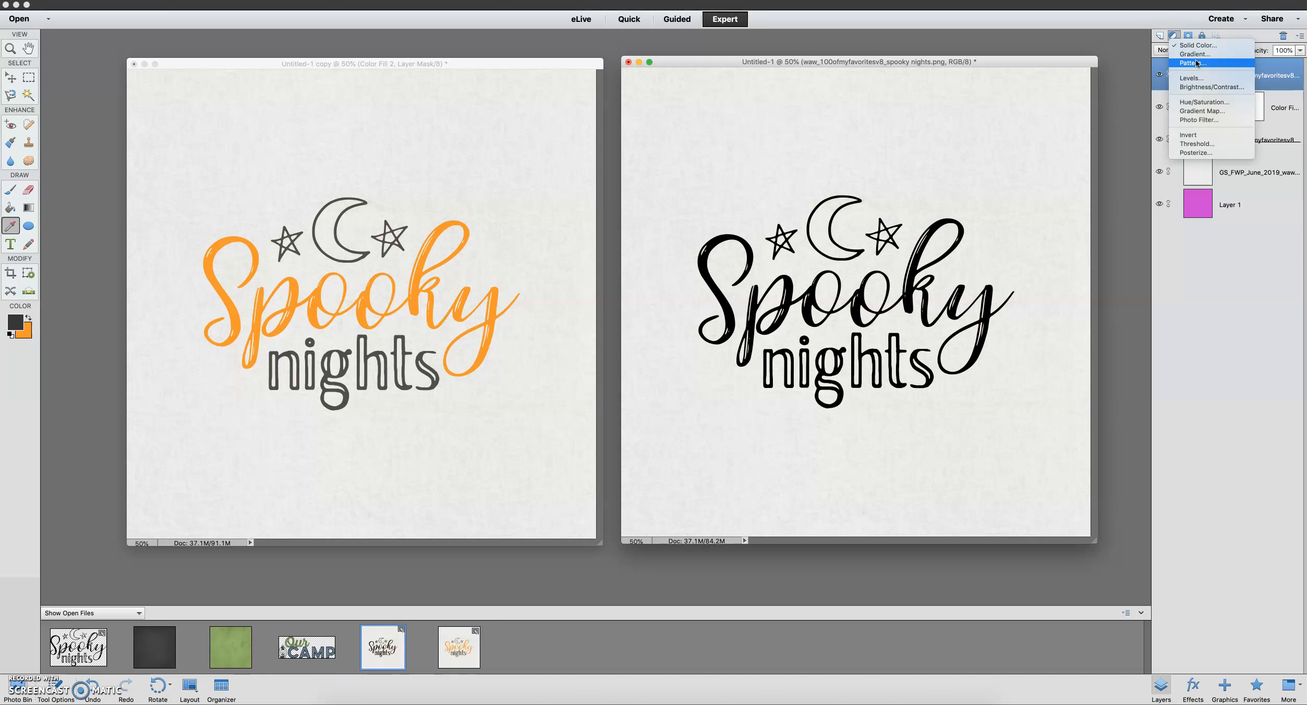
click(1198, 46)
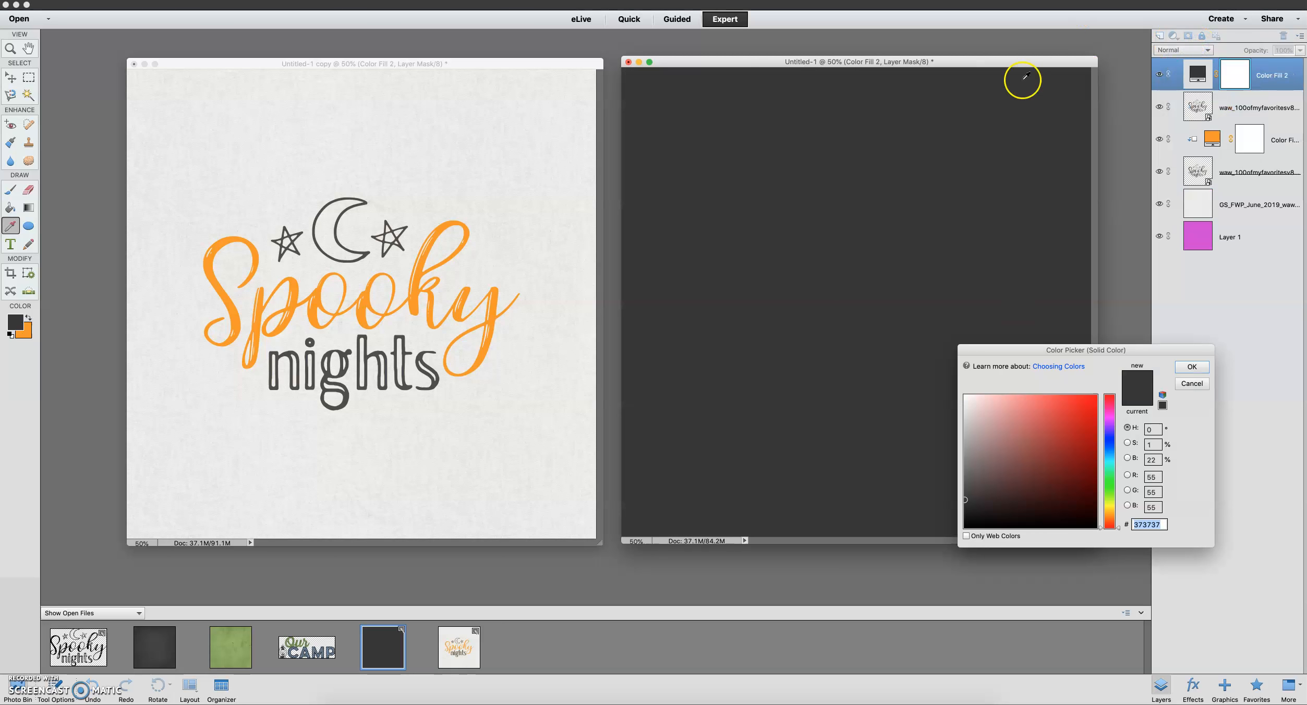
click(1193, 367)
click(1193, 368)
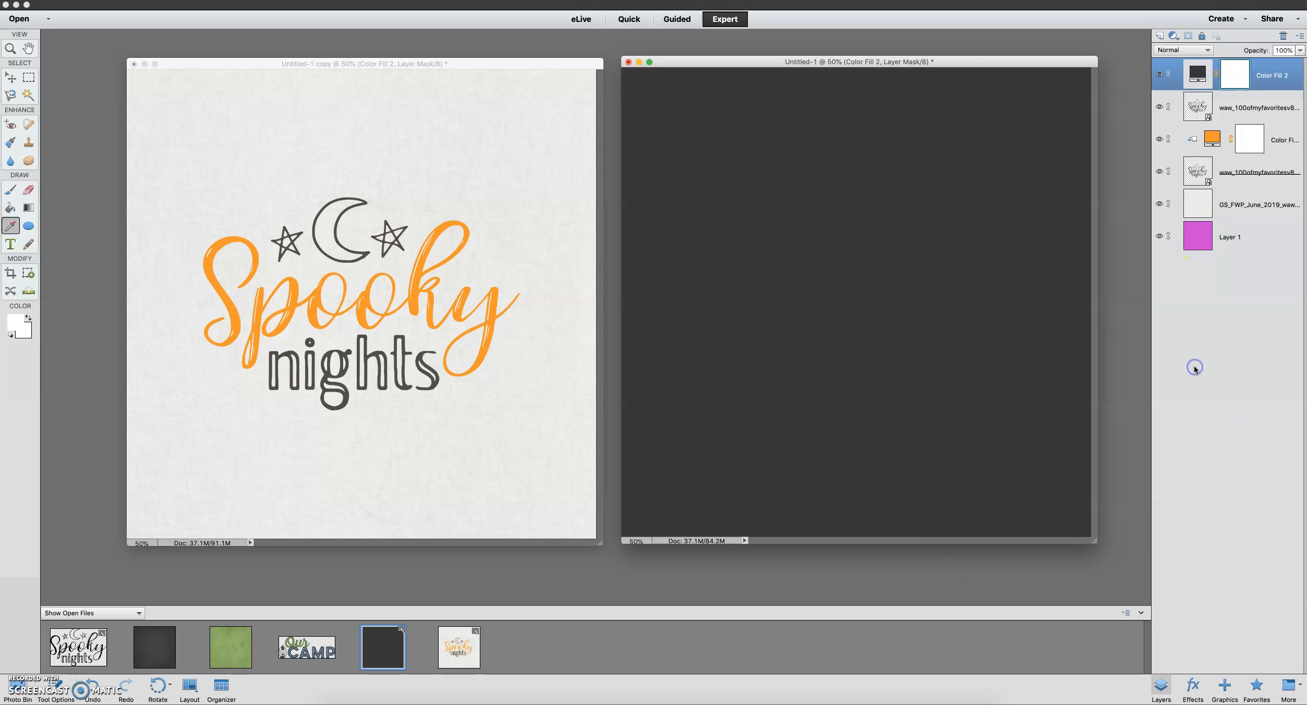
click(1198, 76)
key(super+g)
Hide and show the dark gray fill and its word art layer to compare them with the orange version
click(1220, 139)
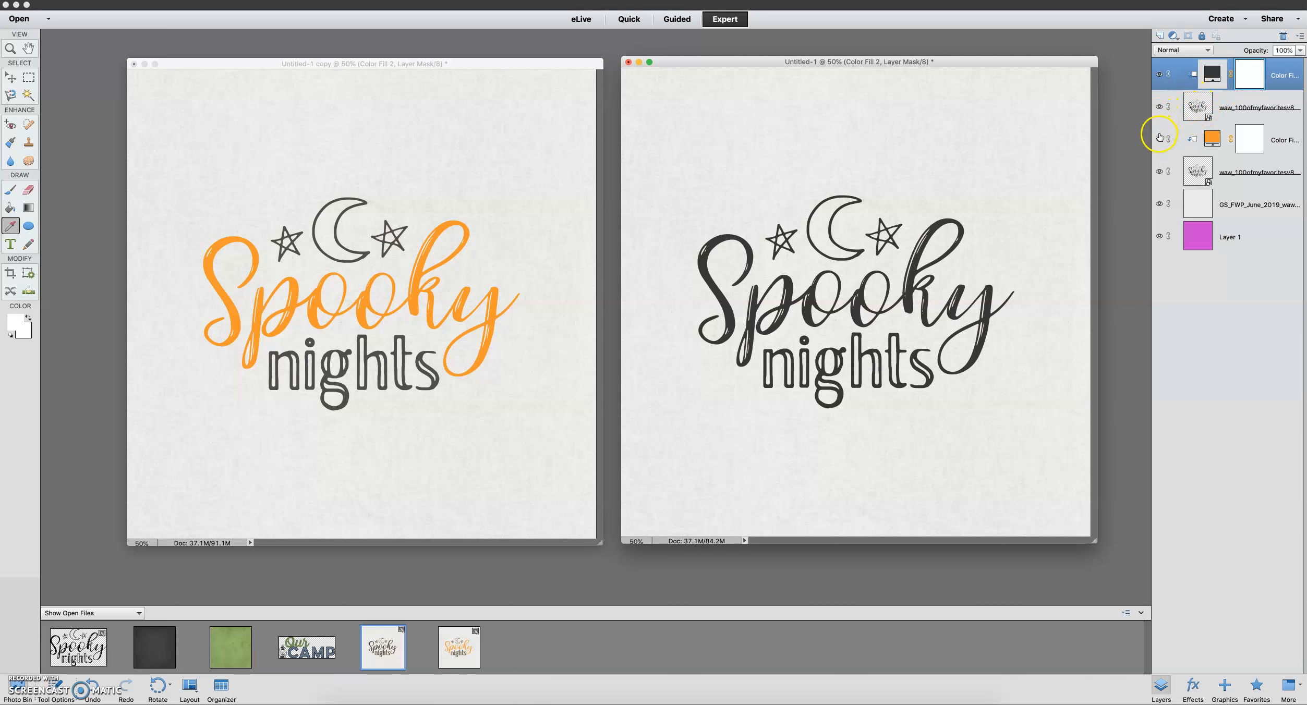
click(1158, 74)
click(1159, 108)
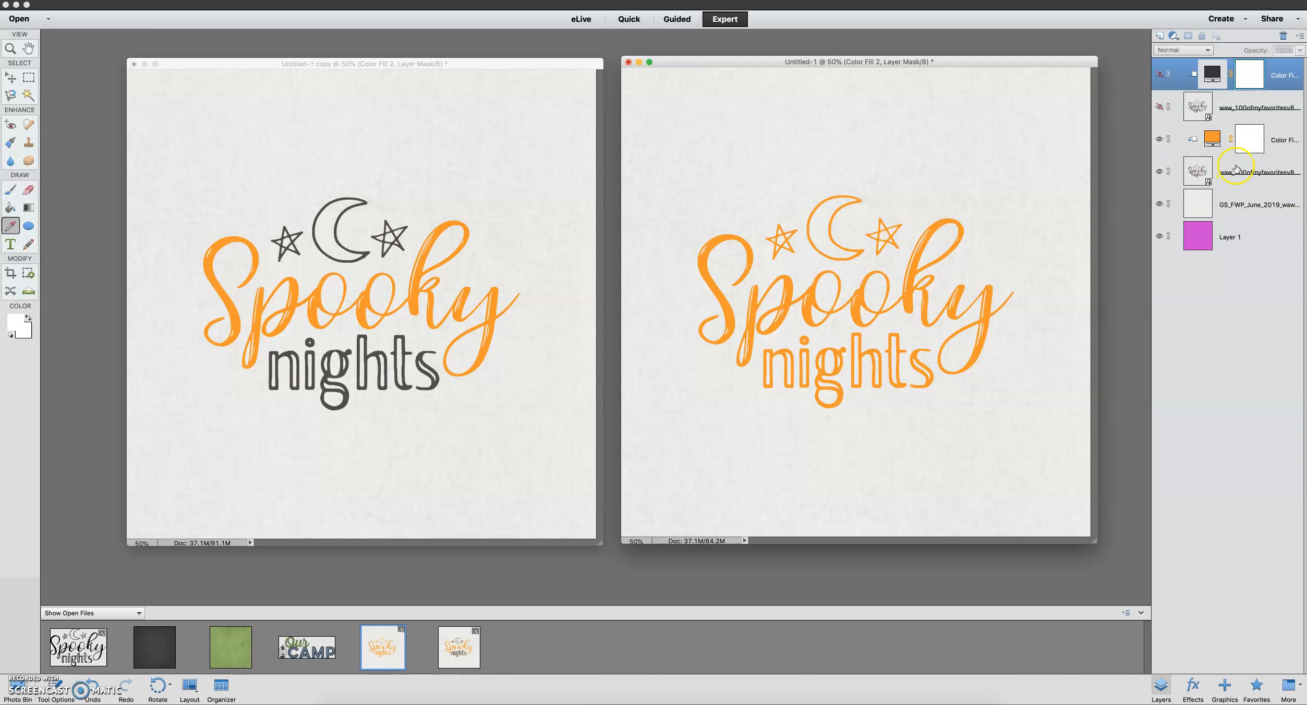
click(1158, 107)
click(1159, 74)
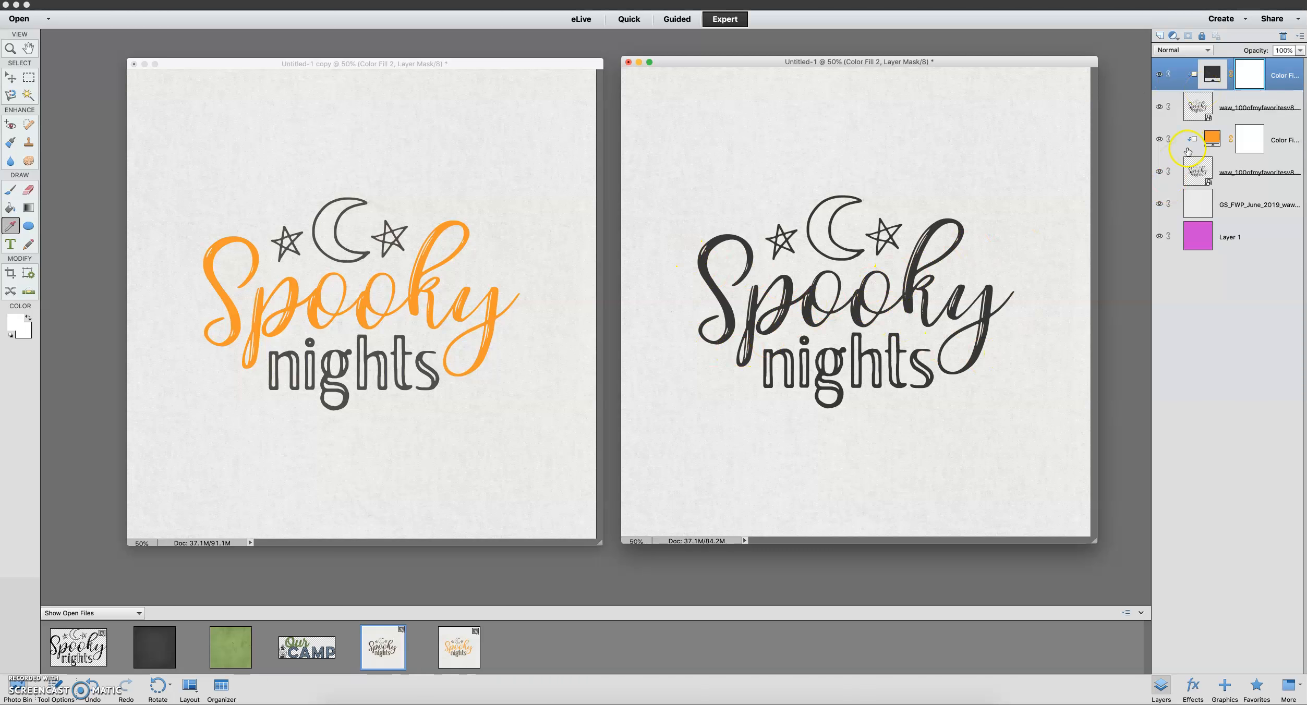
Select the upper word art layer and set up the Eraser in Brush mode with a soft round 400 px tip
click(1223, 111)
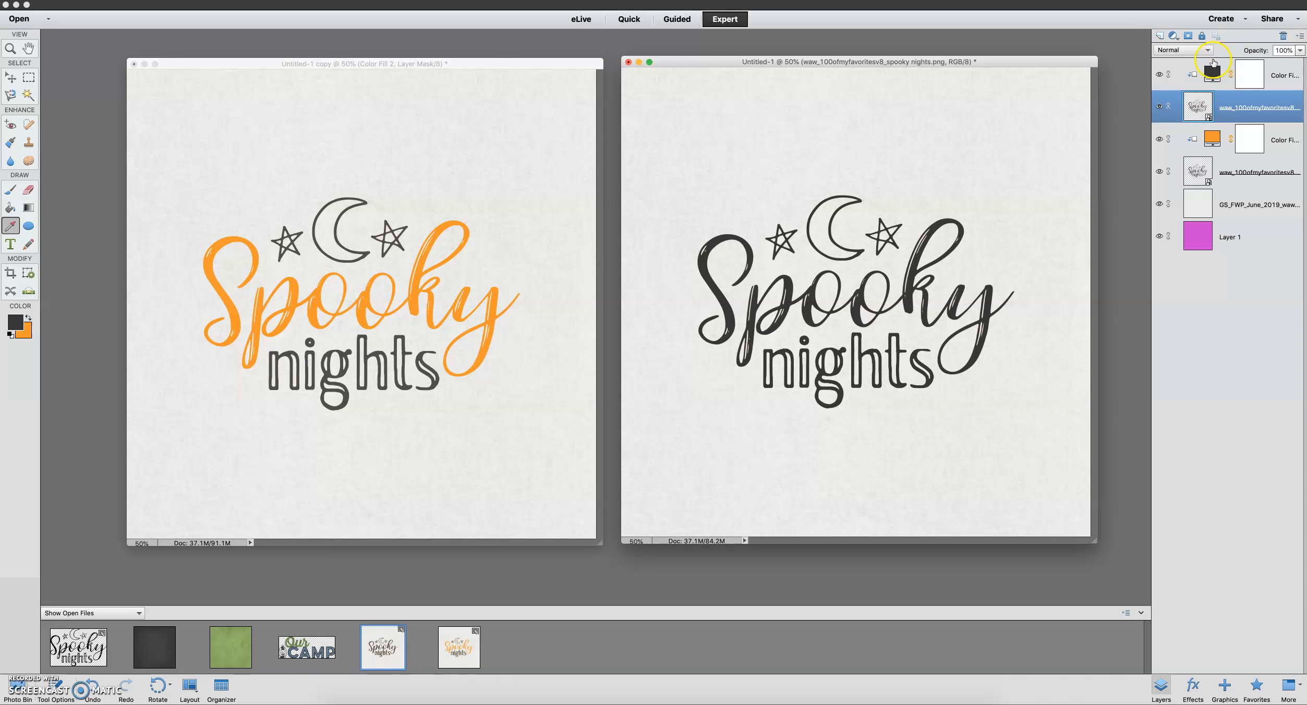
click(1206, 83)
click(29, 189)
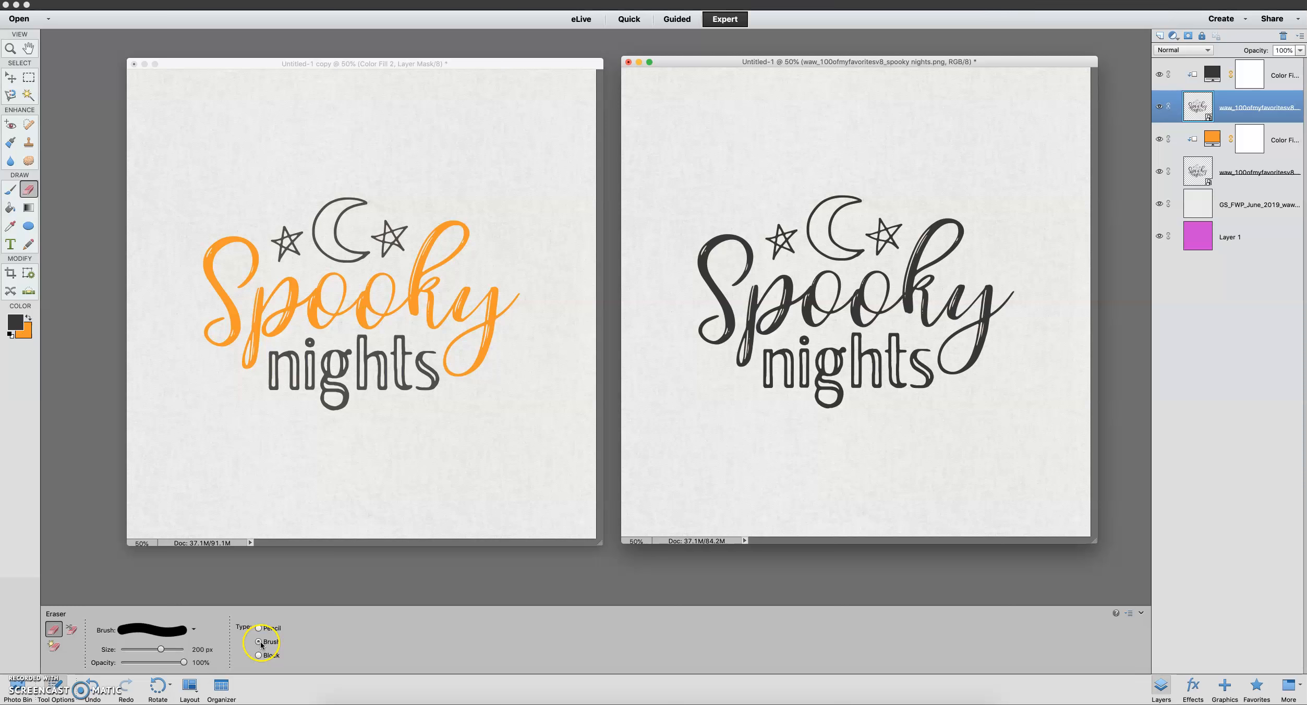
click(194, 629)
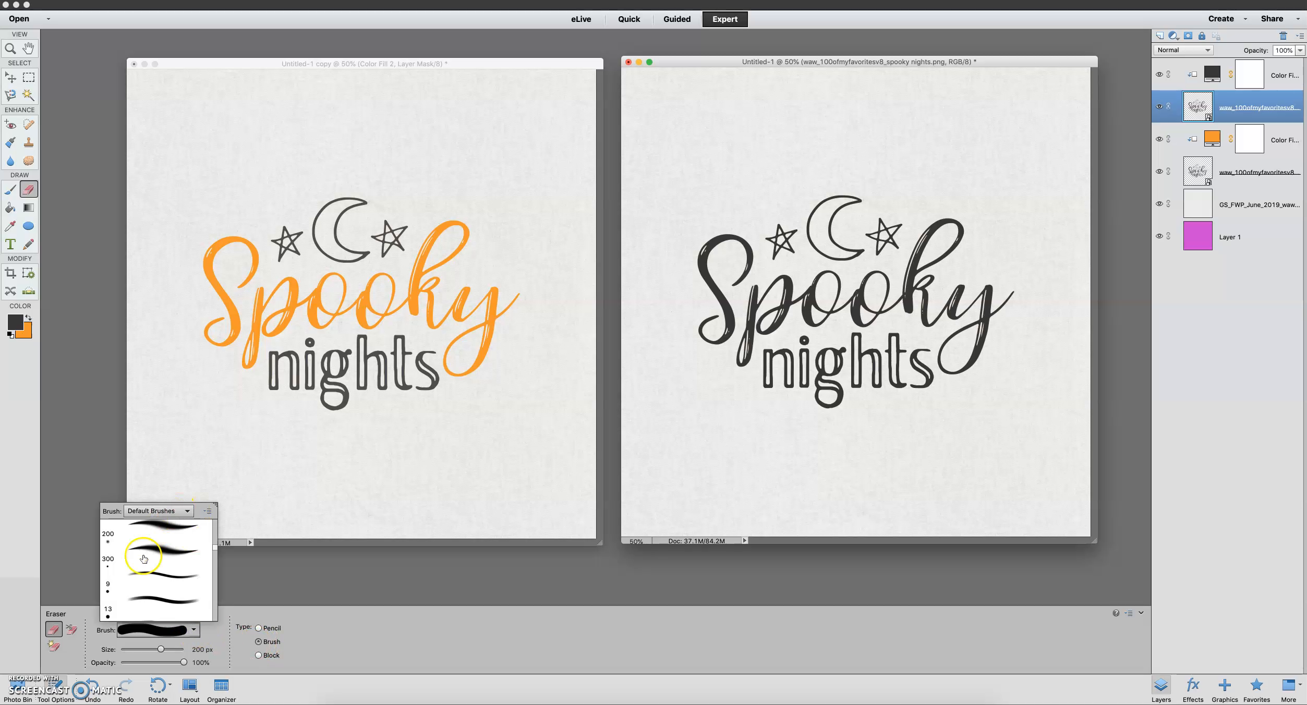
click(156, 600)
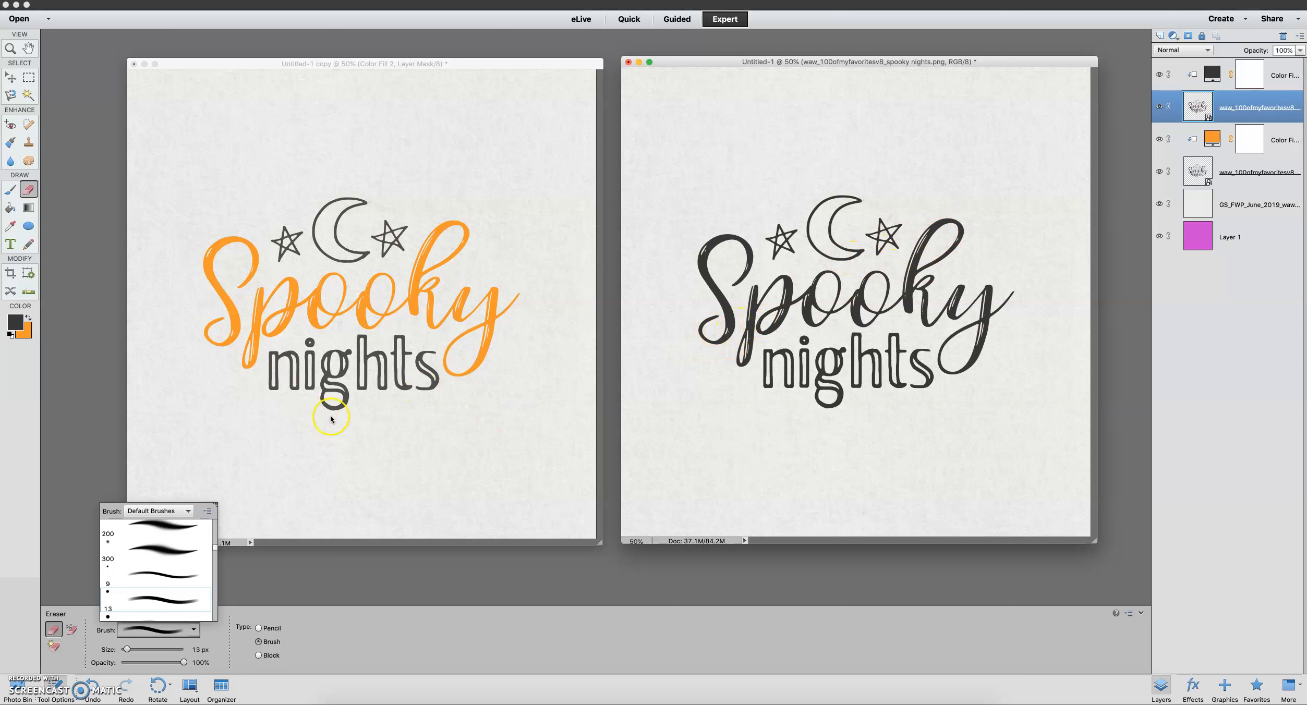
drag(126, 649, 160, 651)
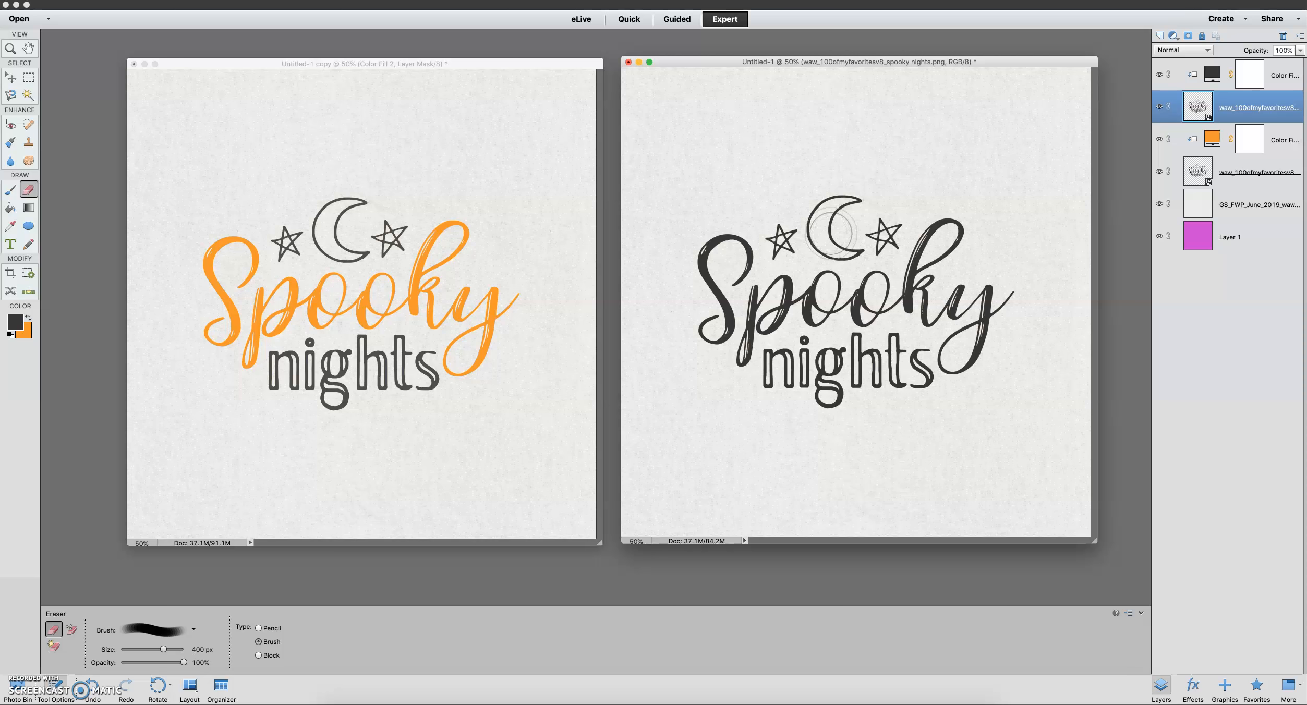
Simplify the upper word art layer and erase the word Spooky from it with a smaller eraser, leaving the moon, stars and nights
key(bracketleft)
key(bracketleft)
key(bracketleft)
key(bracketleft)
click(948, 234)
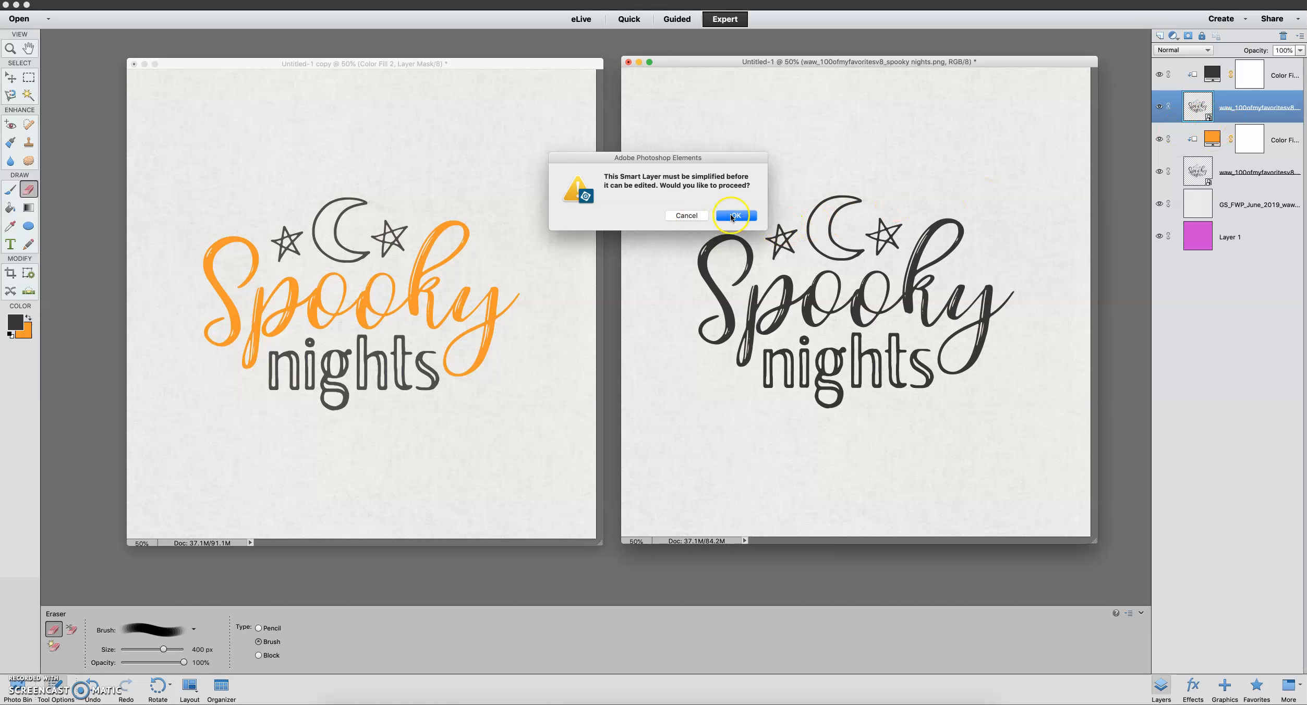
click(737, 216)
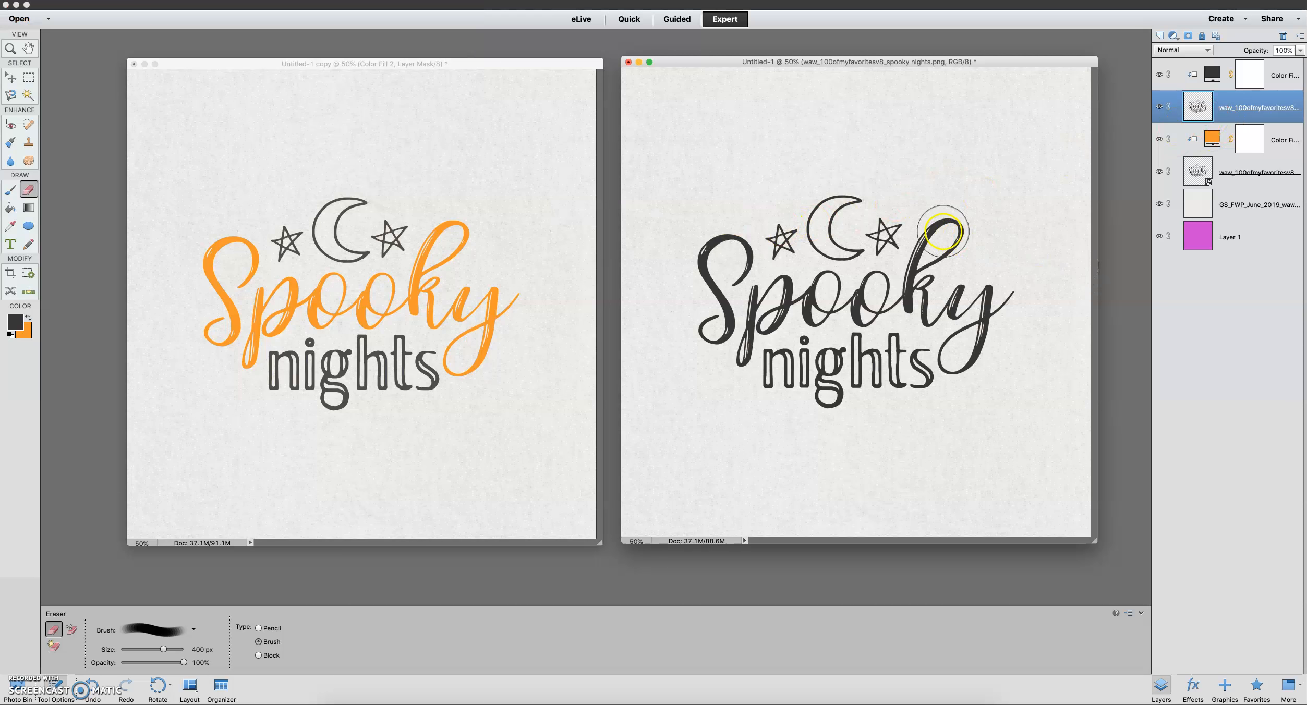
mouse_move(943, 231)
mouse_down()
mouse_move(923, 307)
mouse_move(1013, 306)
mouse_move(962, 343)
mouse_move(963, 362)
mouse_move(1000, 309)
mouse_move(887, 291)
mouse_move(866, 305)
mouse_move(797, 295)
mouse_move(755, 312)
mouse_move(740, 266)
mouse_move(719, 255)
mouse_move(704, 275)
mouse_move(721, 316)
mouse_move(709, 340)
mouse_move(740, 342)
mouse_move(727, 340)
mouse_move(711, 265)
mouse_up()
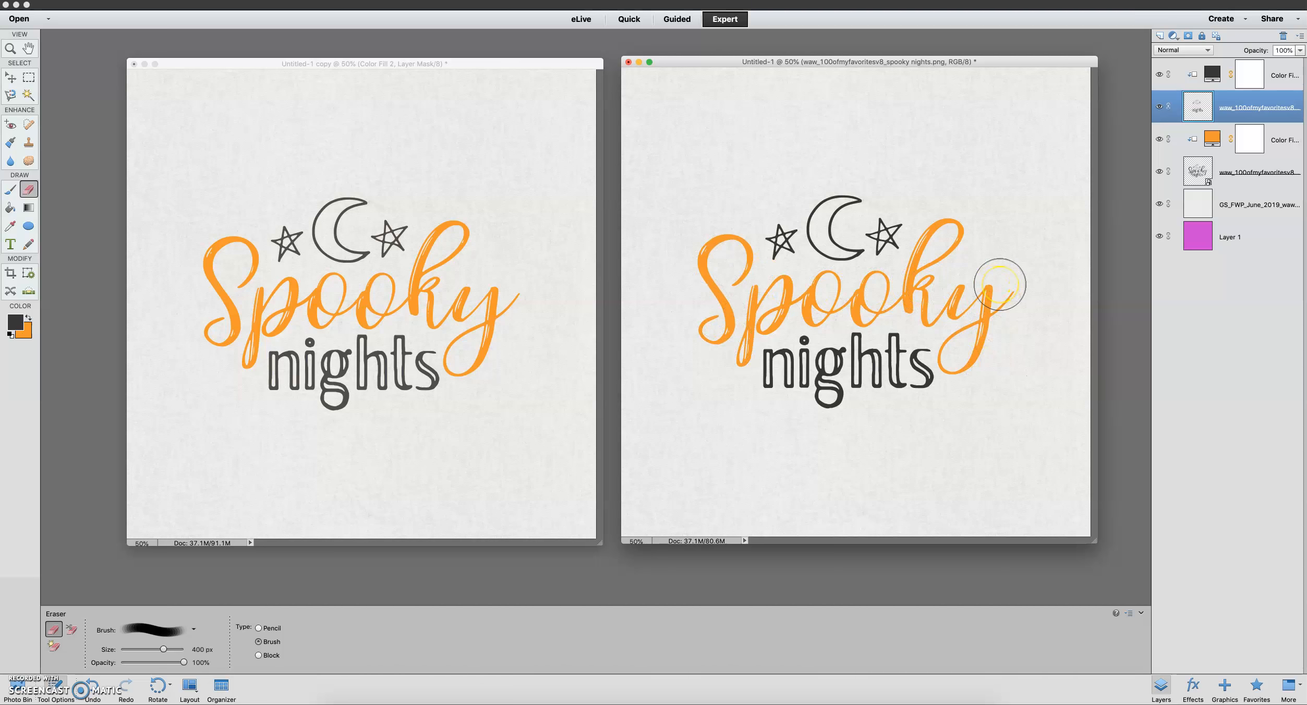
Hide the magenta Layer 1 and the paper background layer, and inspect the two-color word art against transparency
key(super+equal)
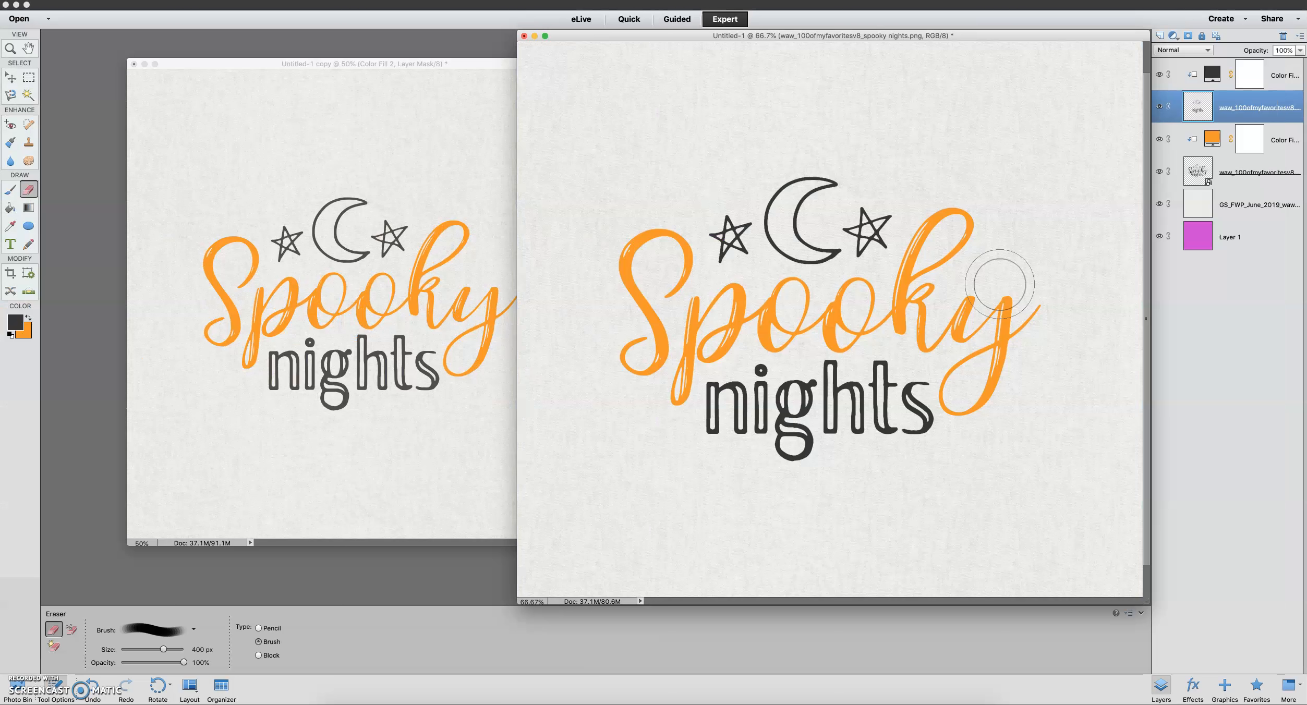
key(super+equal)
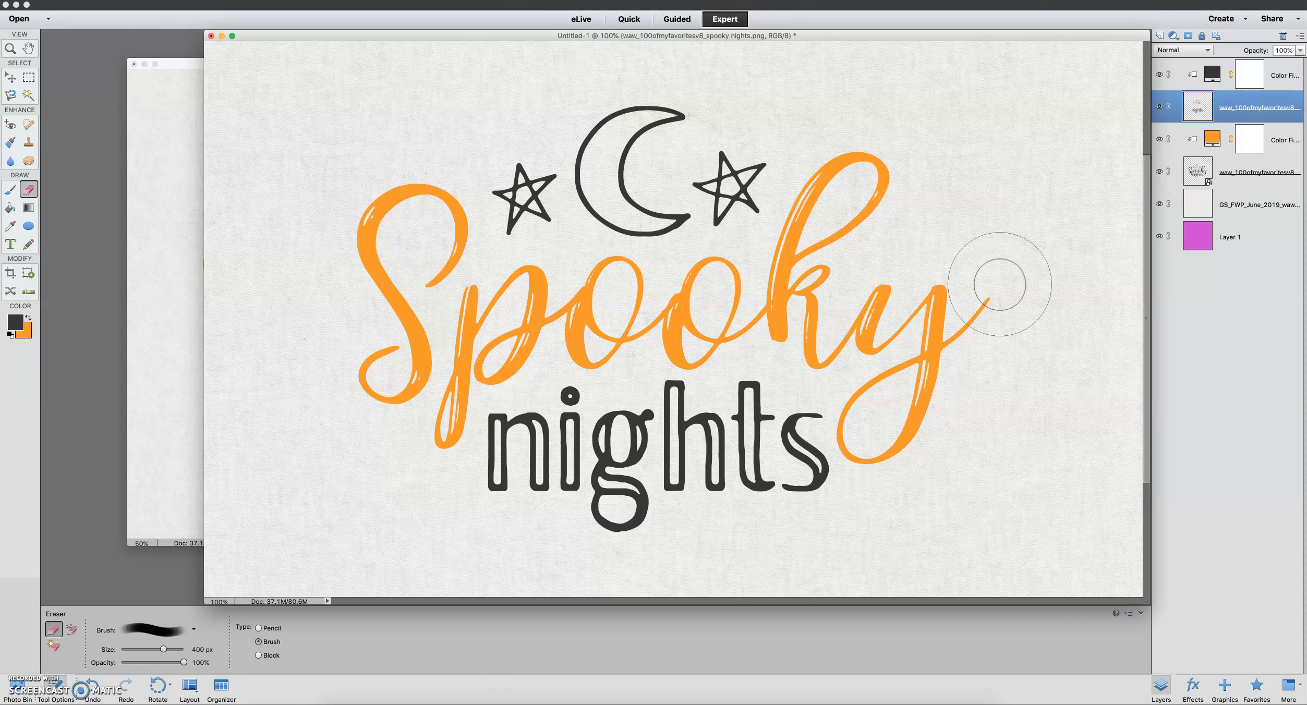
key(super+minus)
key(super+minus)
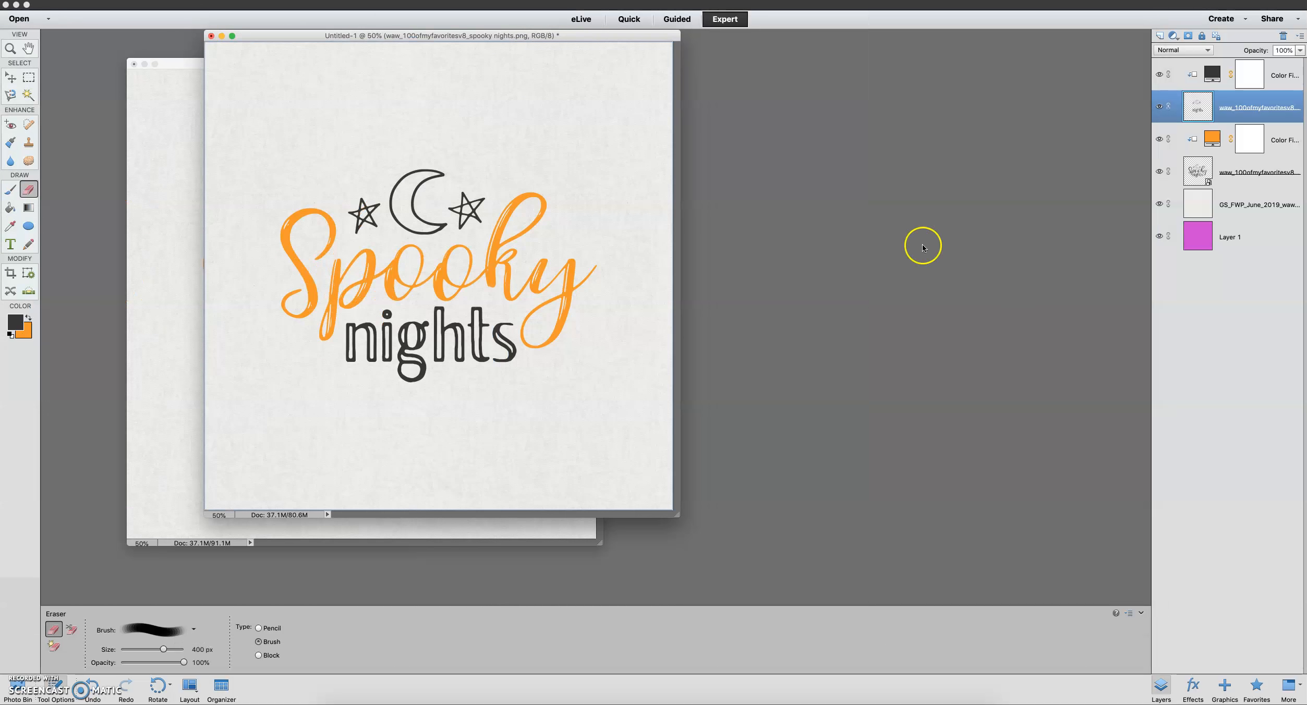
drag(593, 36, 1007, 73)
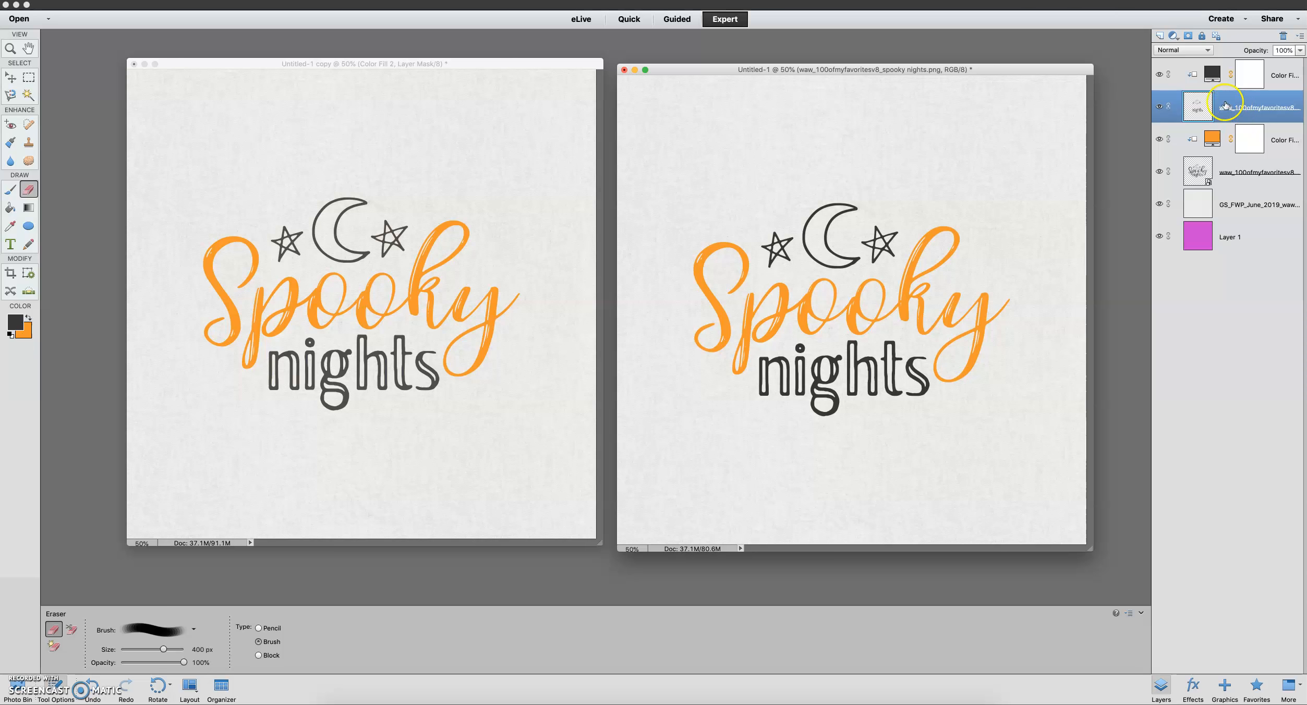
click(1159, 236)
click(1158, 203)
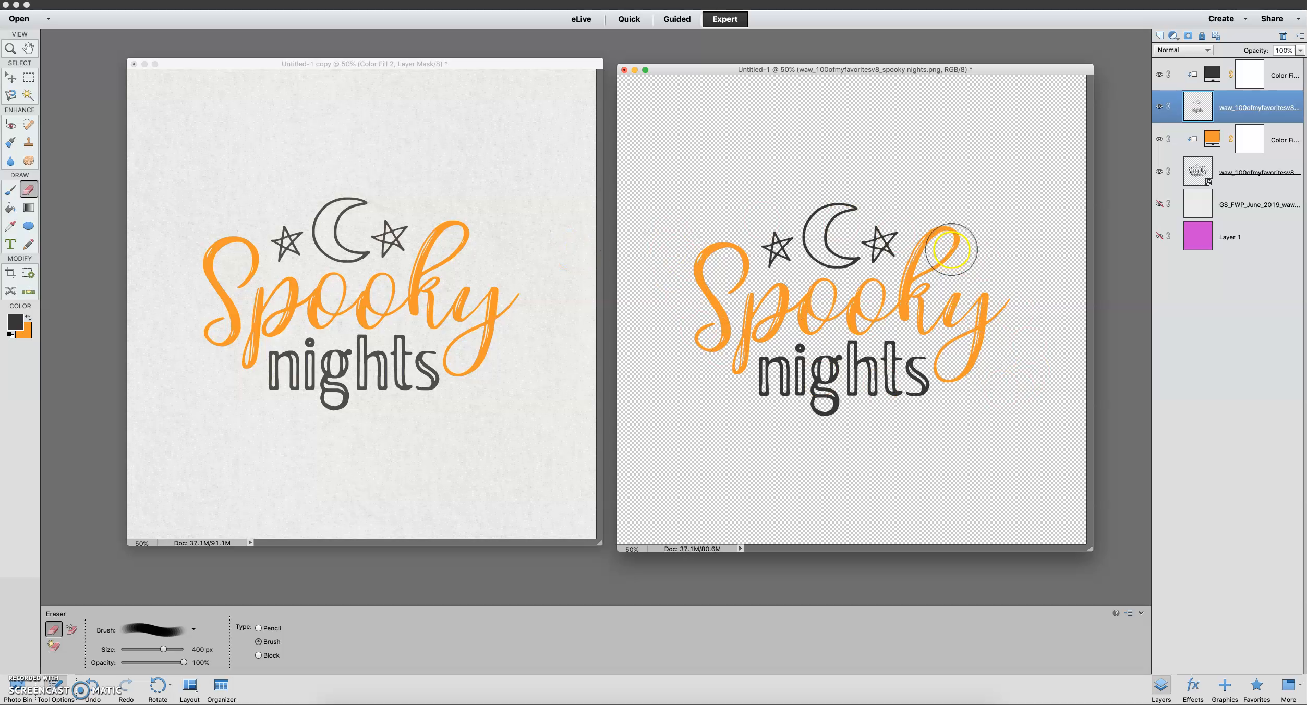
key(super+equal)
key(super+equal)
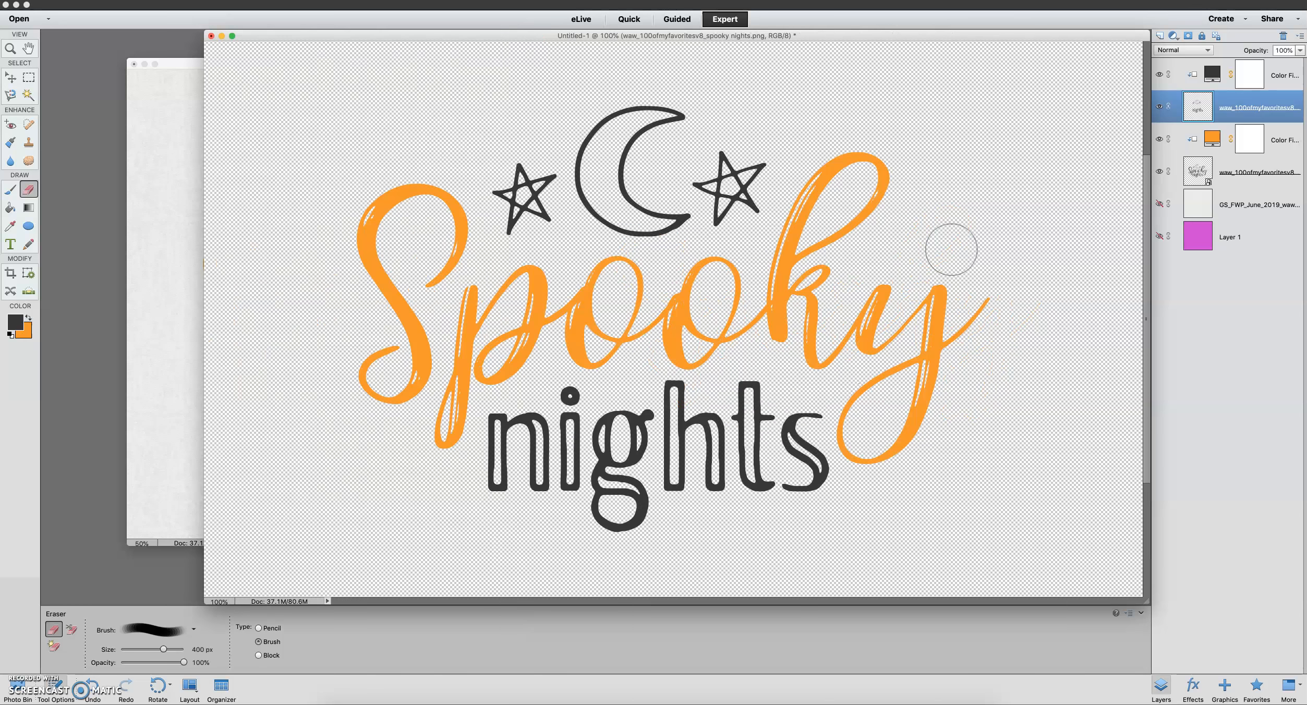
key(super+minus)
key(super+minus)
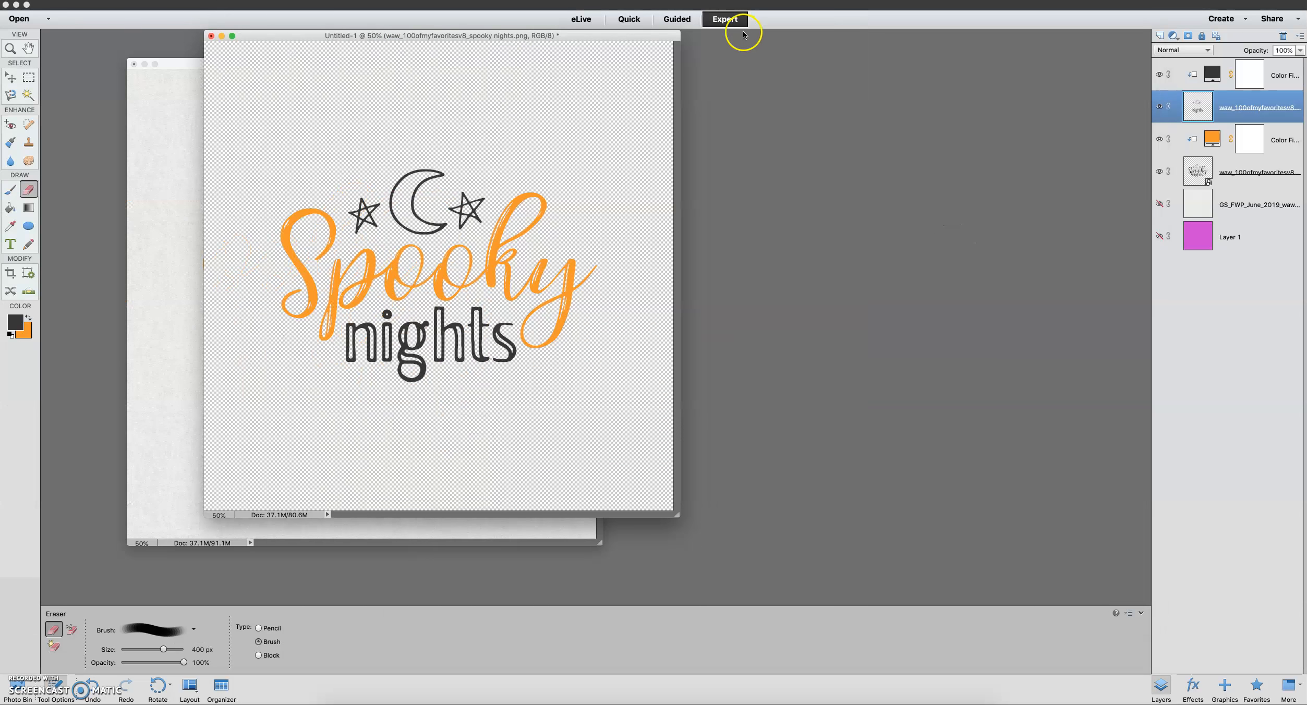
drag(653, 36, 1060, 64)
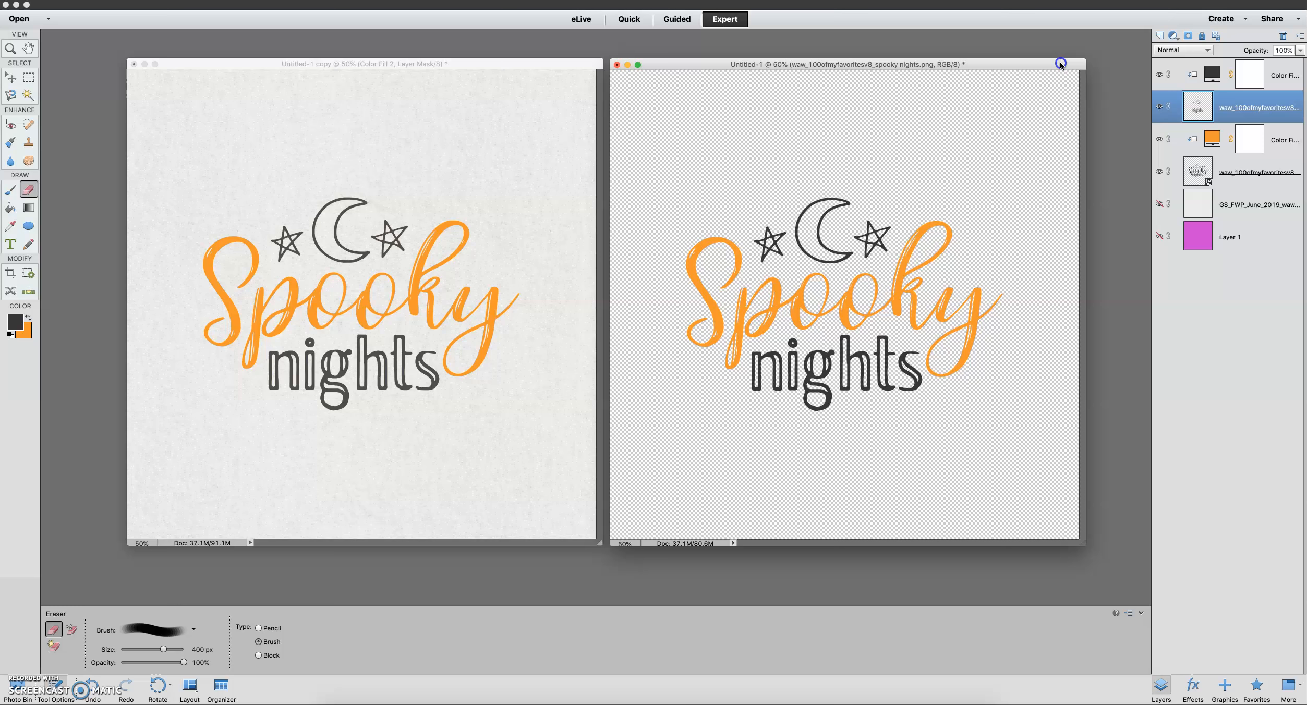
Preview purple shades 9418d4 and 7712ab on the top color fill, and settle on dark gray 484748
double_click(1212, 77)
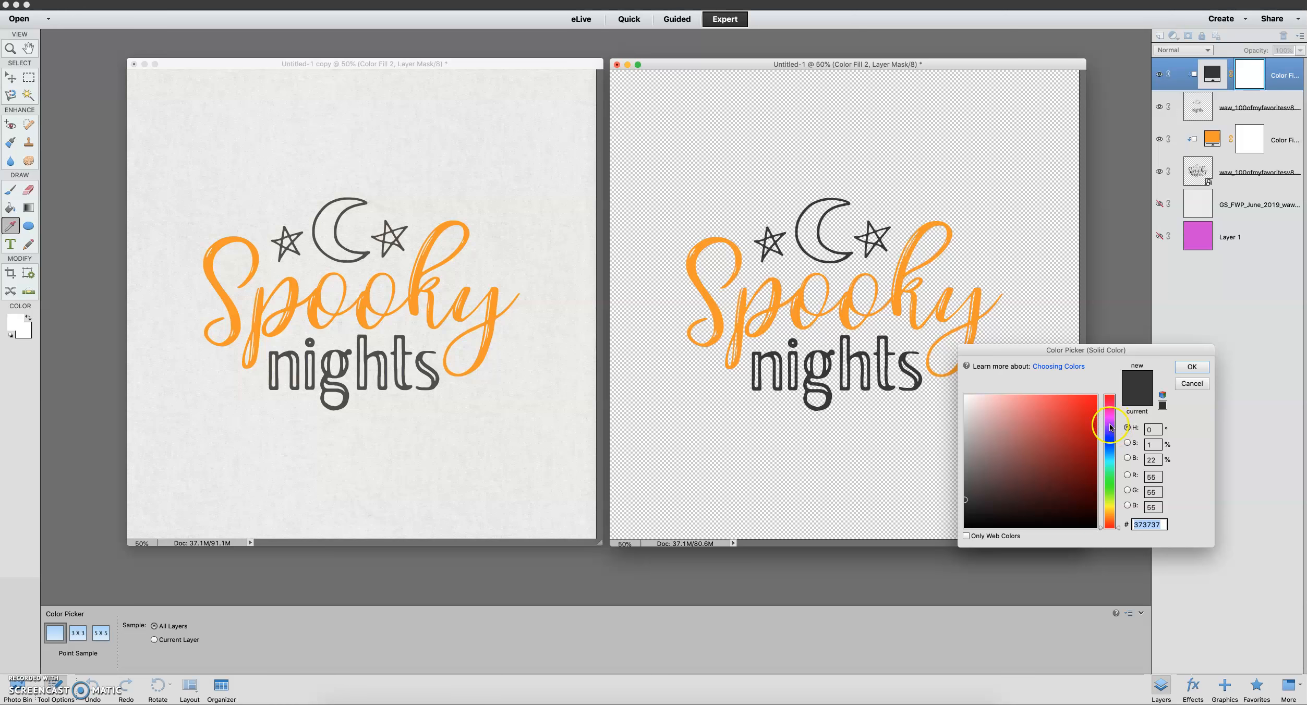
click(1110, 426)
click(1080, 418)
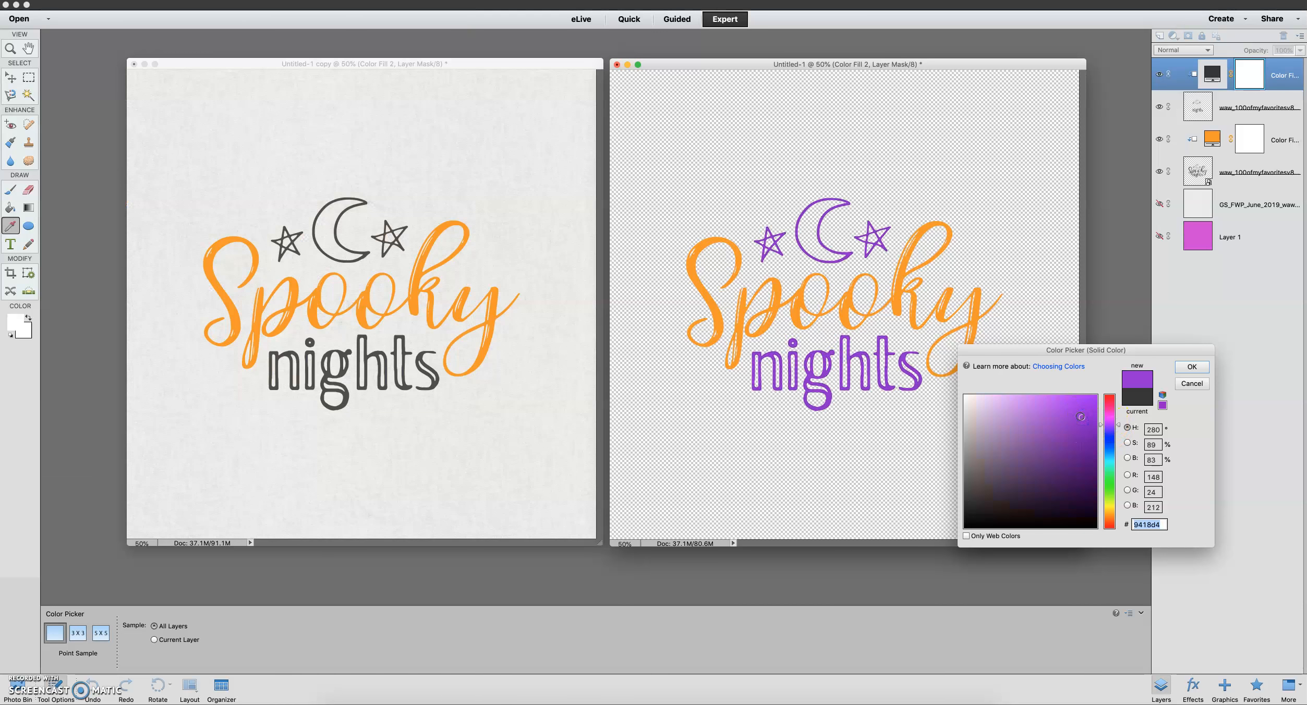
click(1045, 403)
click(1083, 438)
click(1192, 368)
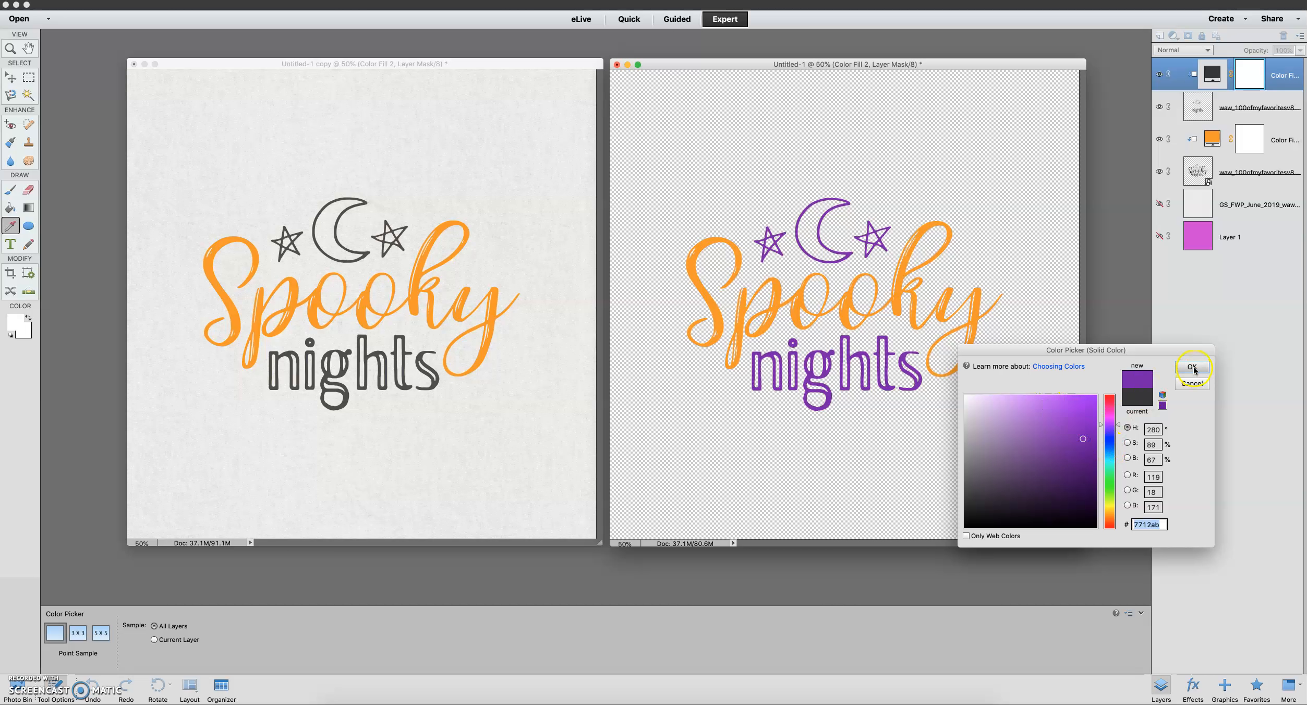
click(964, 491)
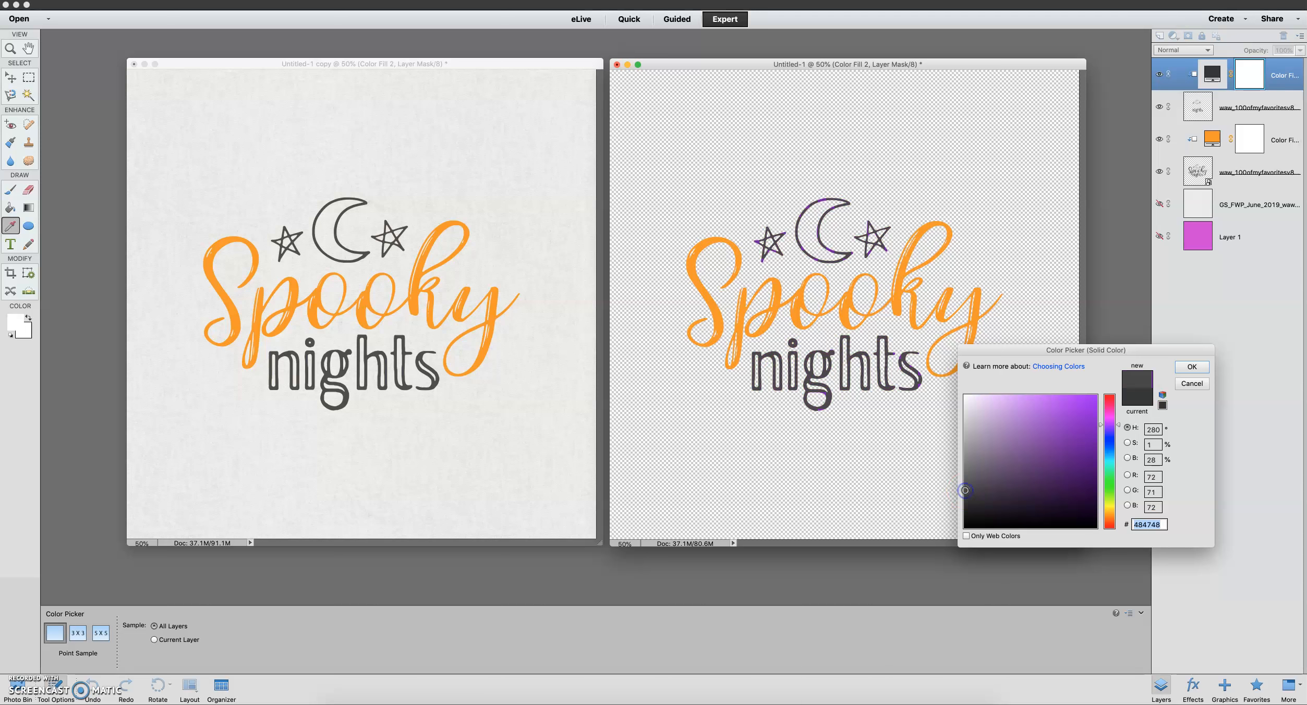
click(1187, 370)
key(e)
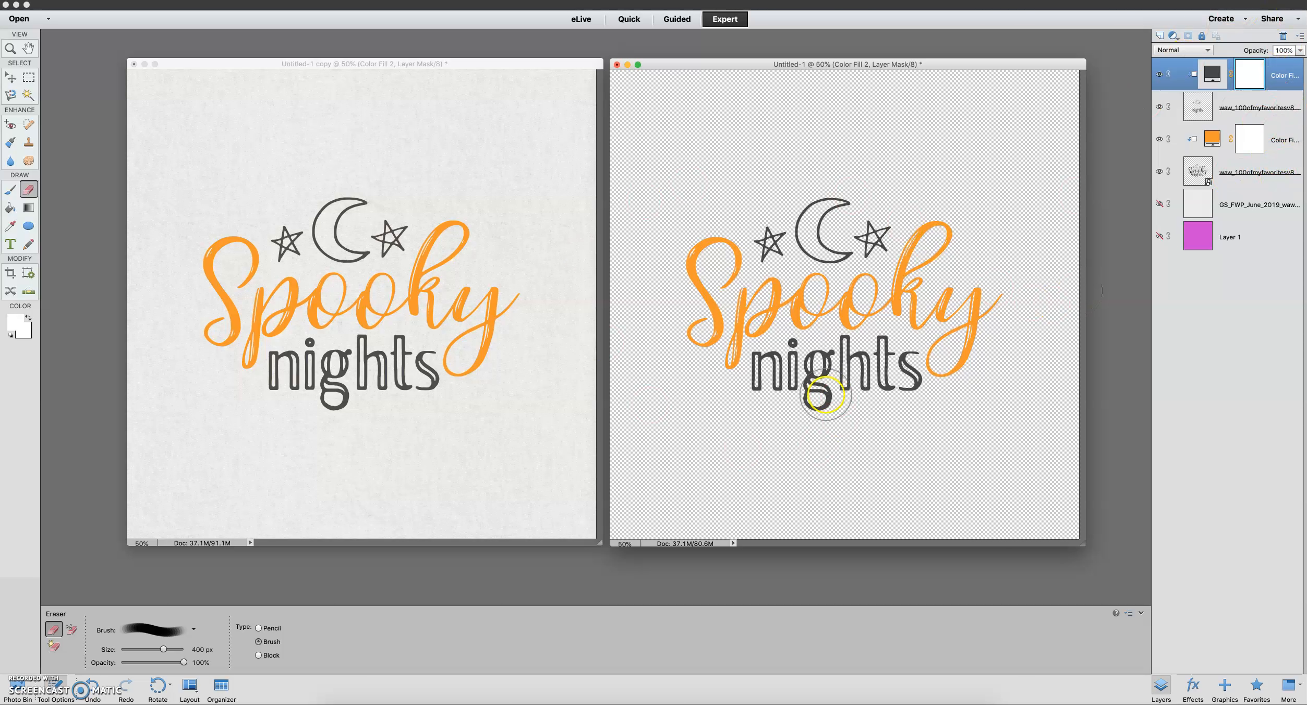
Merge both word art layers and their two color fill layers into a single layer
click(1249, 173)
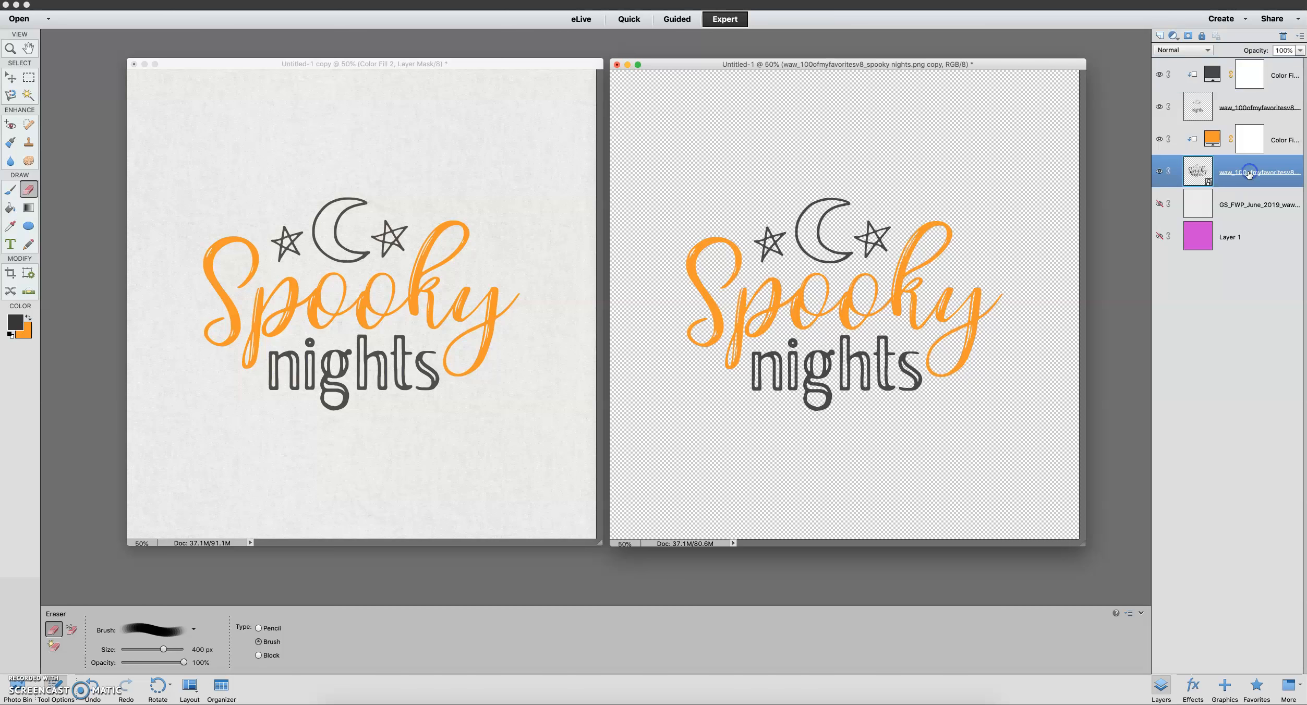
shift+click(1278, 76)
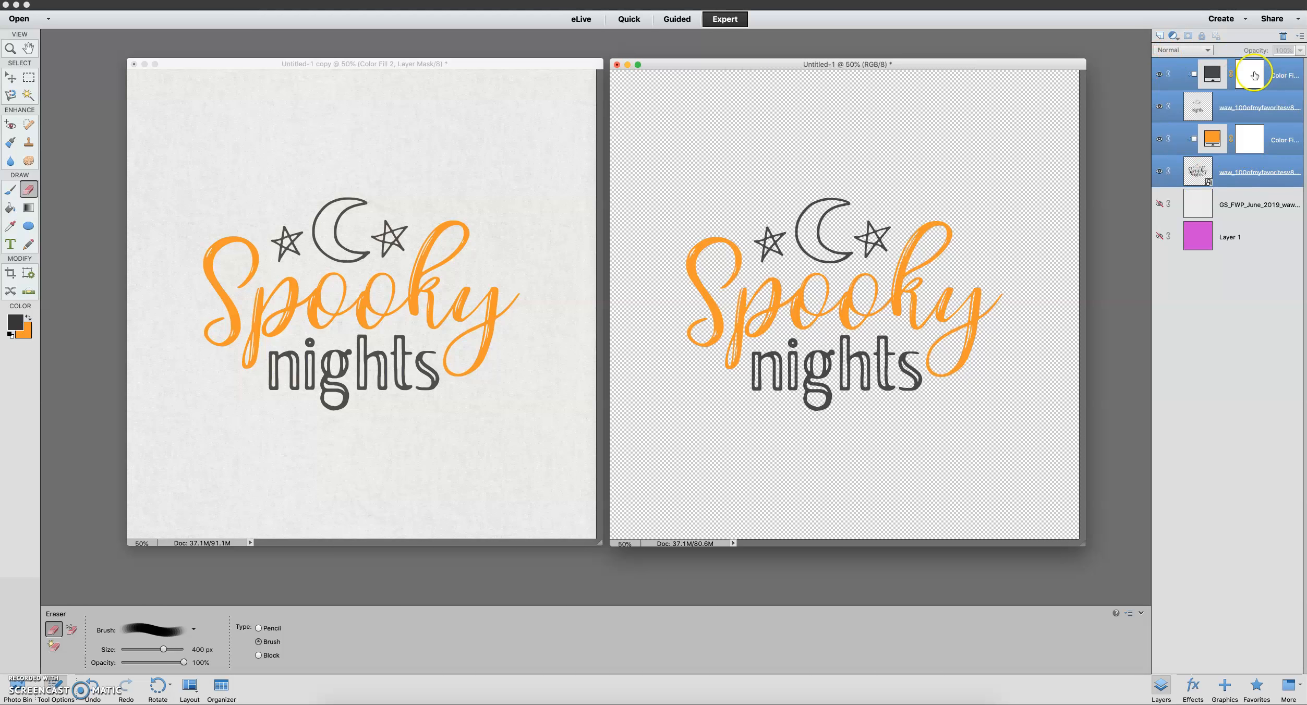
right_click(1235, 169)
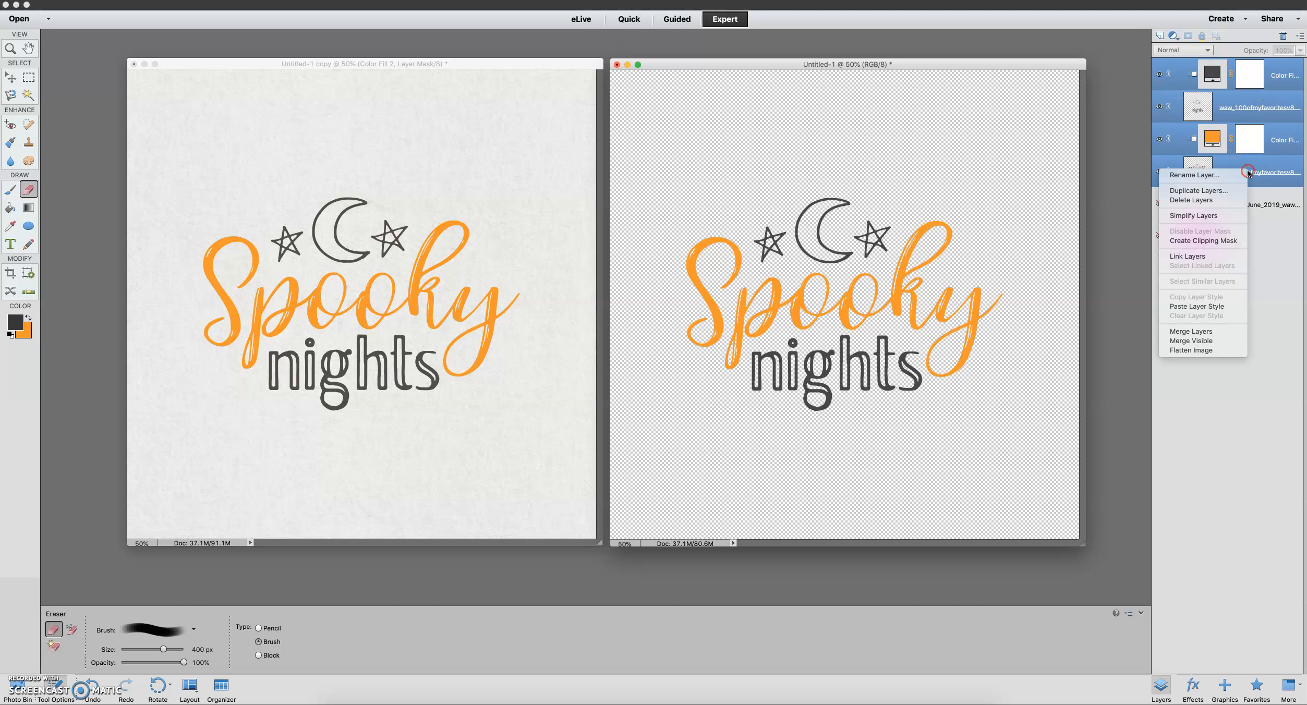
click(1208, 332)
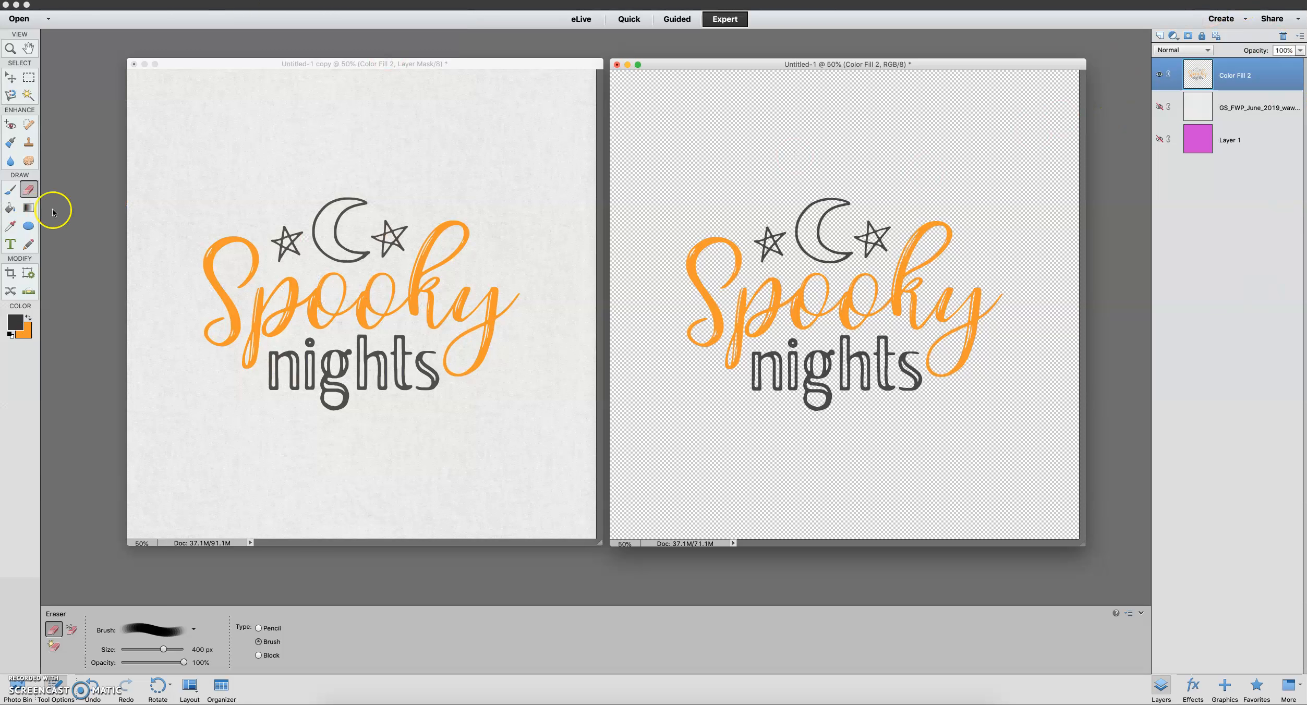
Scale the merged word art down slightly and reposition it near the middle of the canvas
click(6, 77)
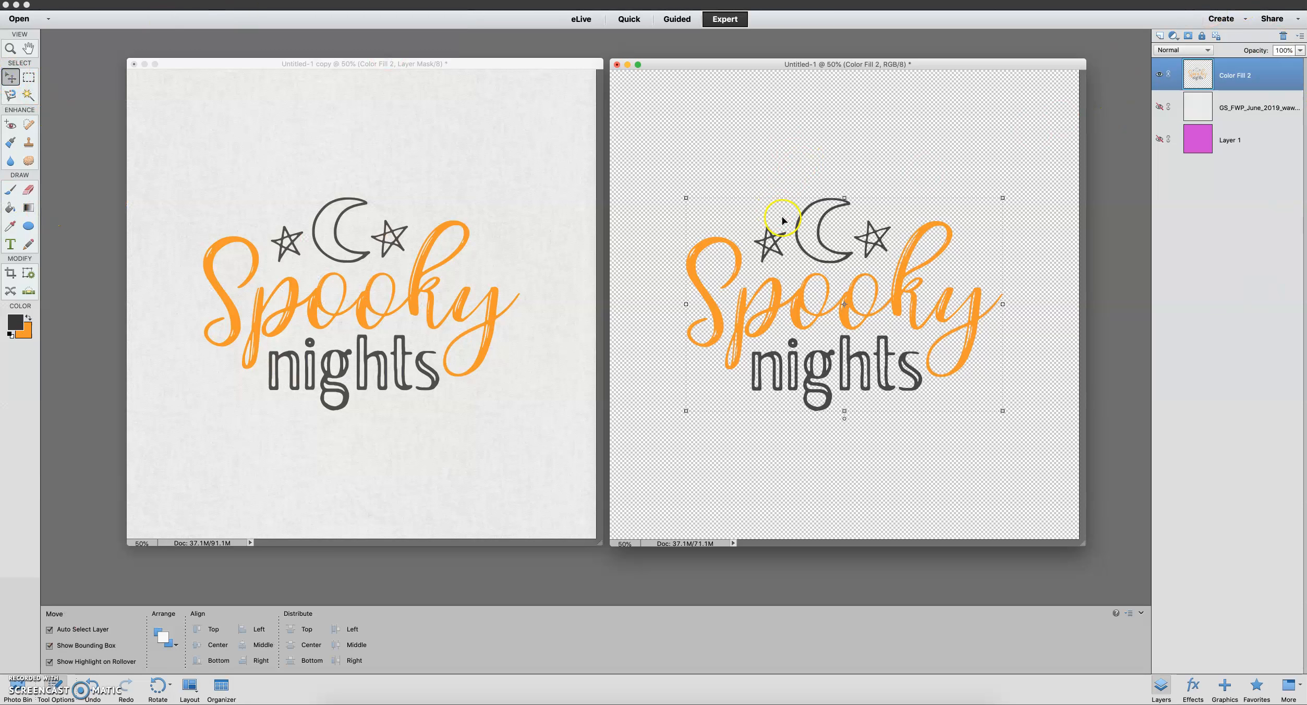
drag(819, 238, 826, 180)
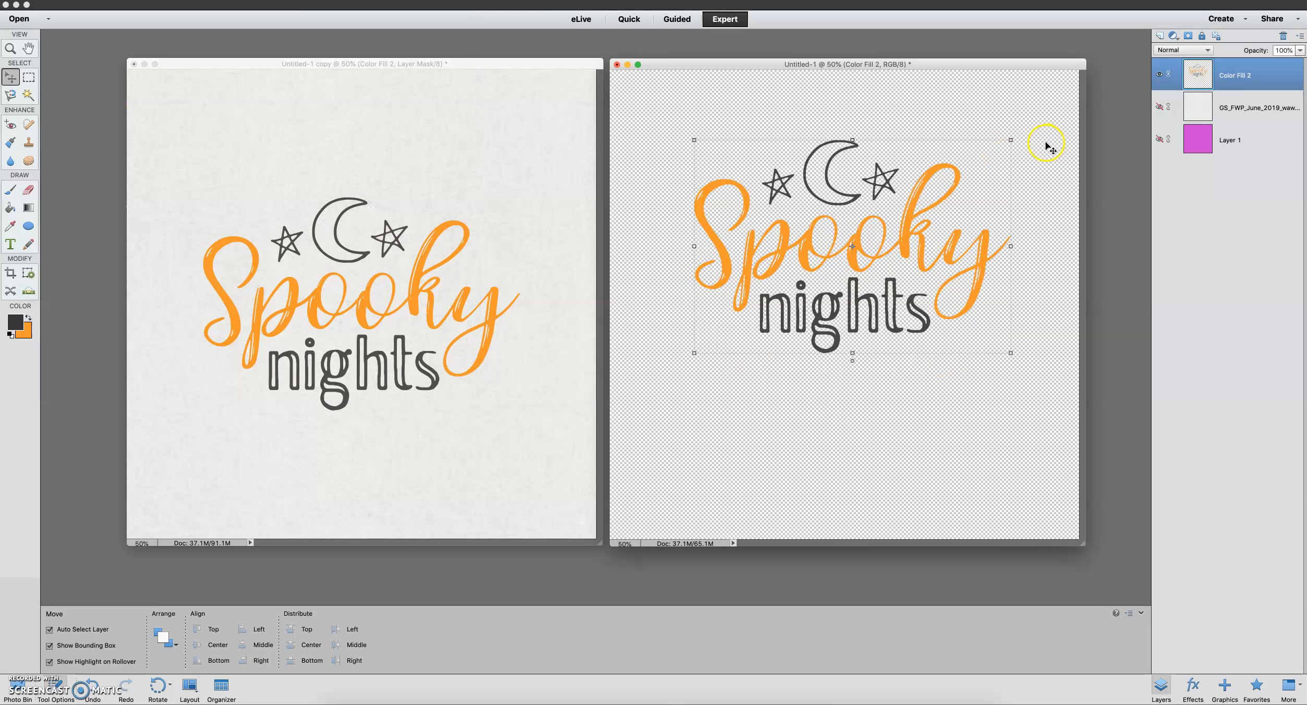
drag(1009, 141, 976, 179)
drag(899, 201, 936, 255)
click(968, 415)
drag(952, 323, 938, 312)
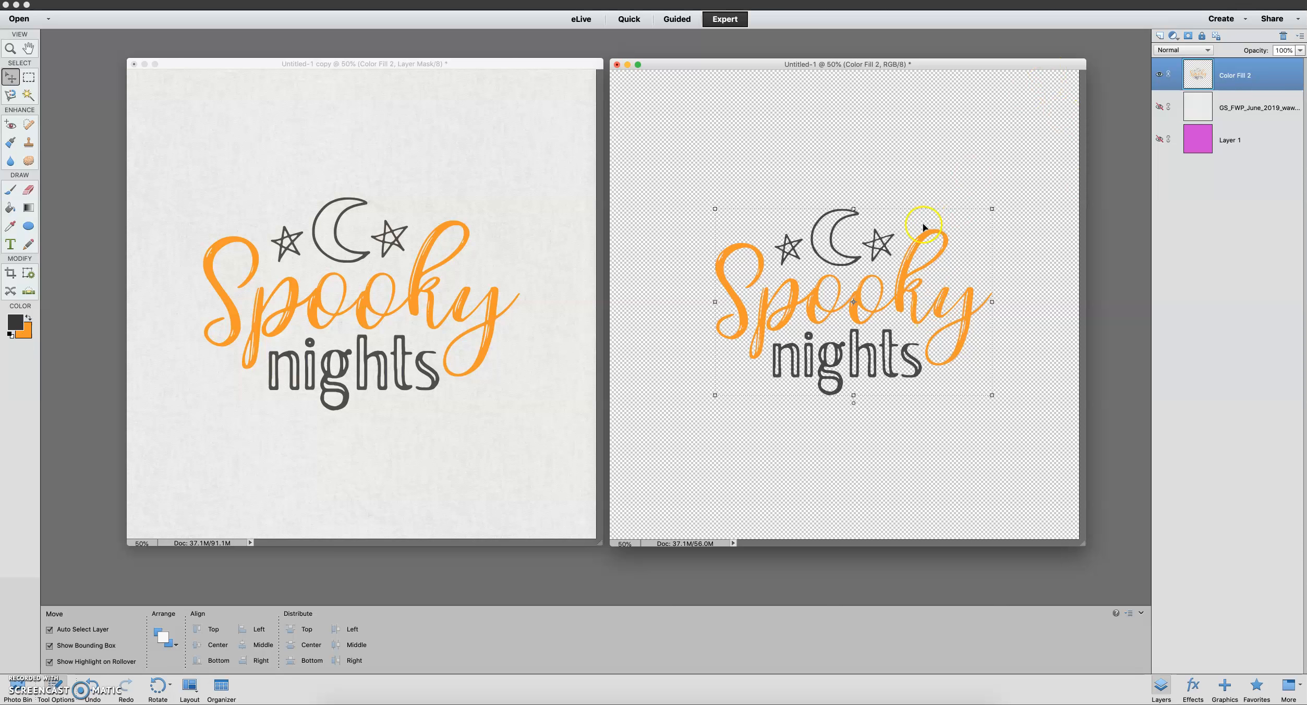
drag(924, 236, 917, 228)
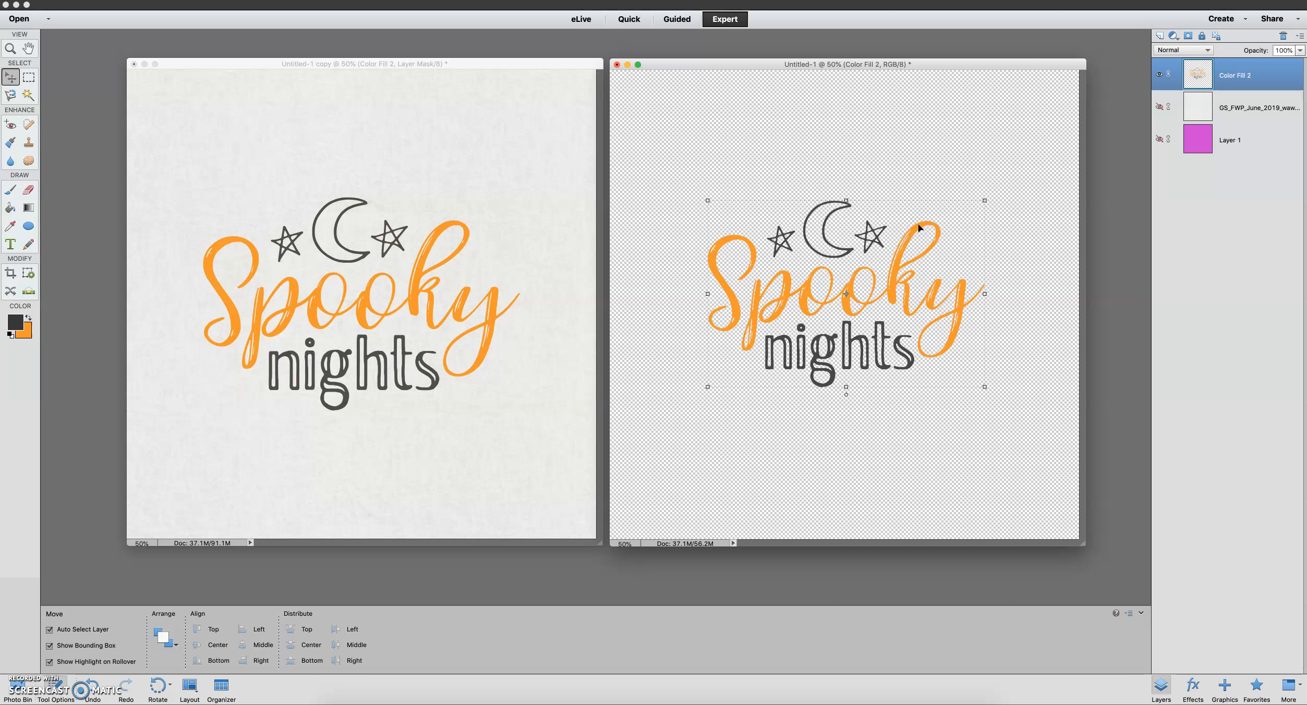